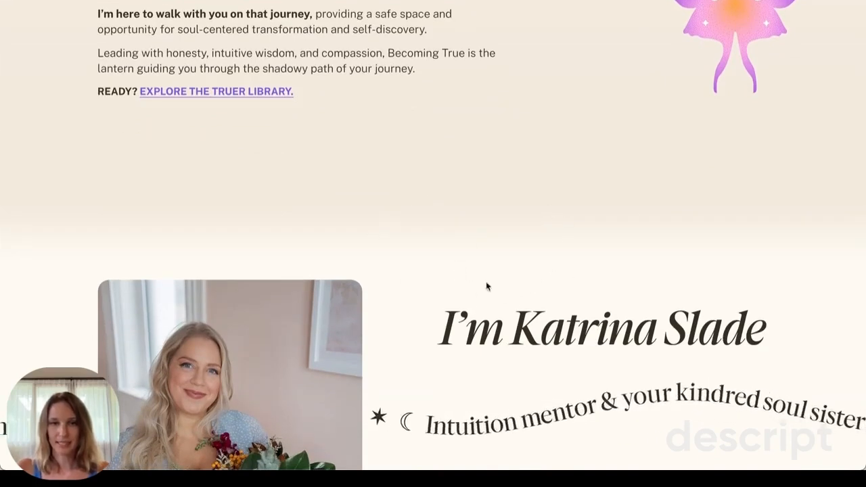
scroll(823, 176, up, 5)
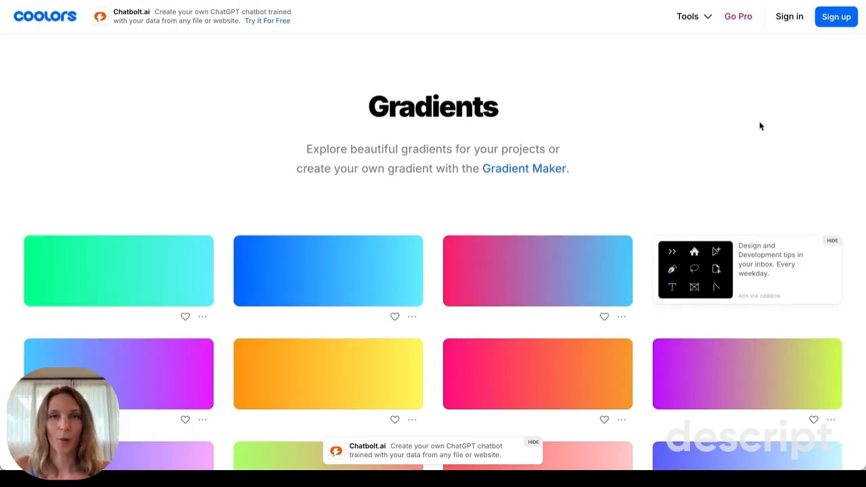
Find the pale pink-to-peach gradient in the Coolors gradient gallery and open it in the gradient editor
scroll(710, 108, down, 4)
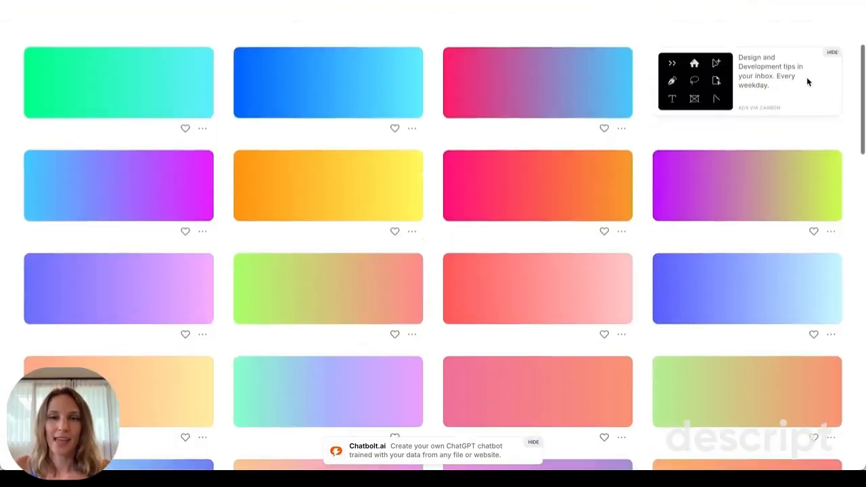
scroll(853, 144, down, 5)
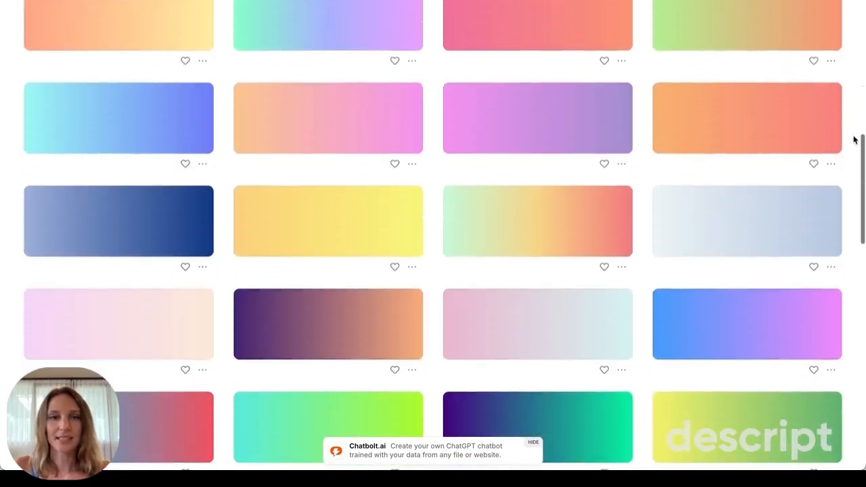
scroll(852, 137, down, 3)
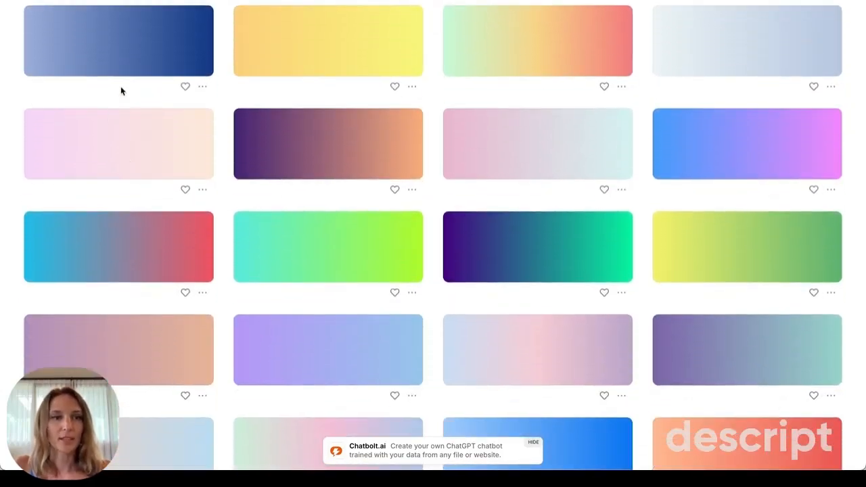
click(202, 191)
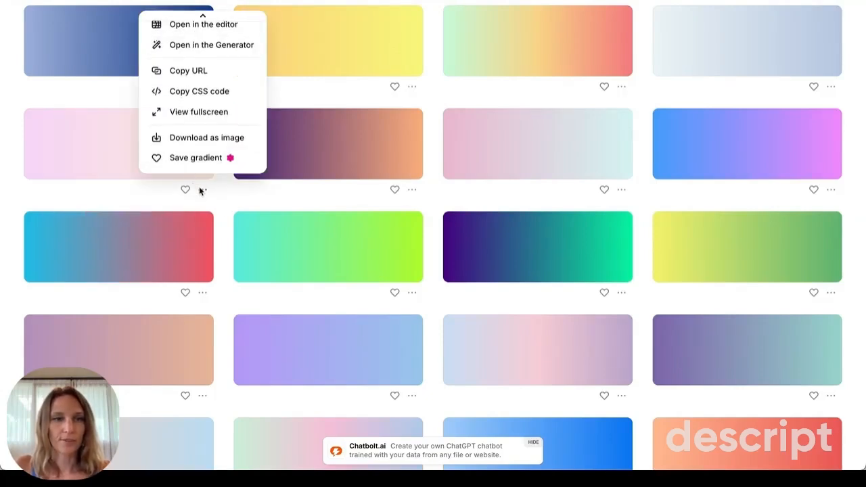
click(190, 26)
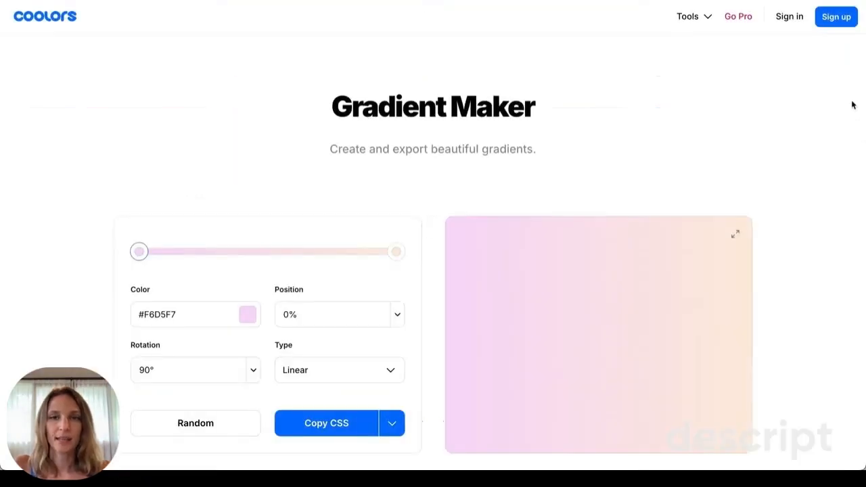
Copy the hex code of the gradient's pink starting color
scroll(843, 110, down, 2)
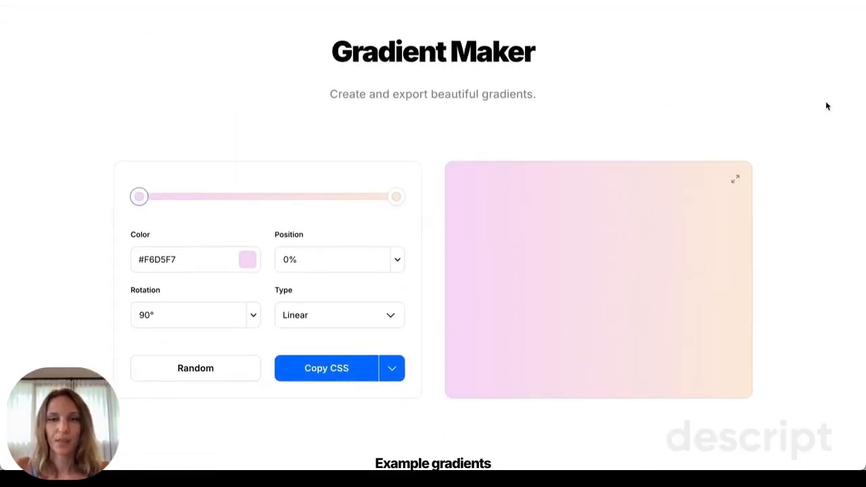
click(138, 259)
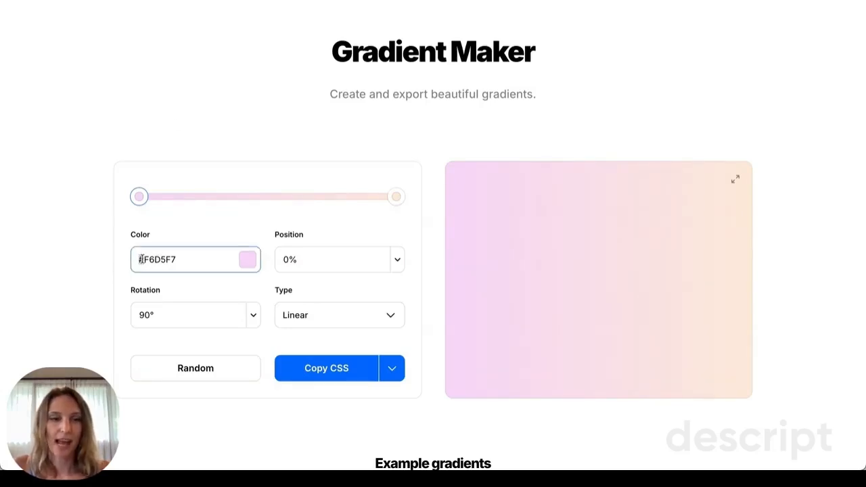
drag(143, 257, 176, 255)
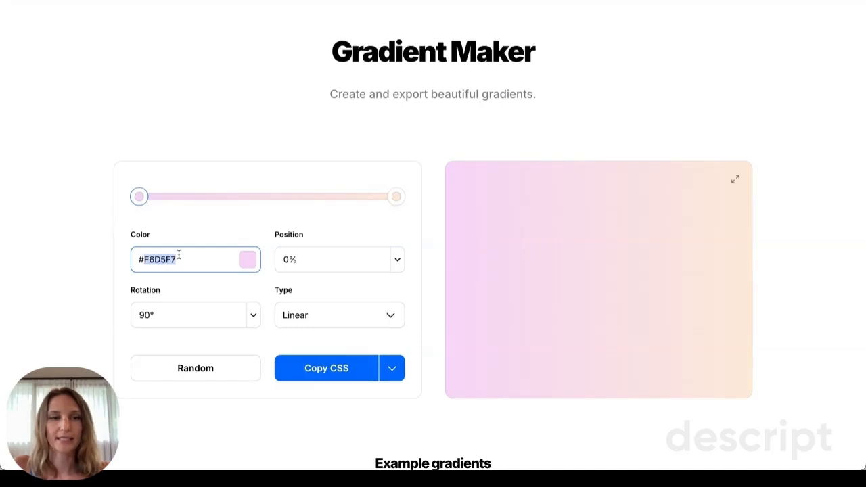
click(177, 255)
double_click(159, 257)
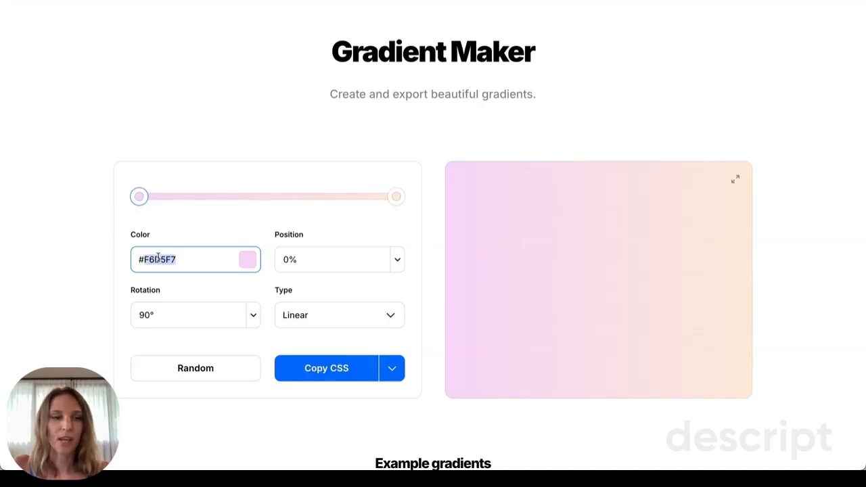
click(178, 255)
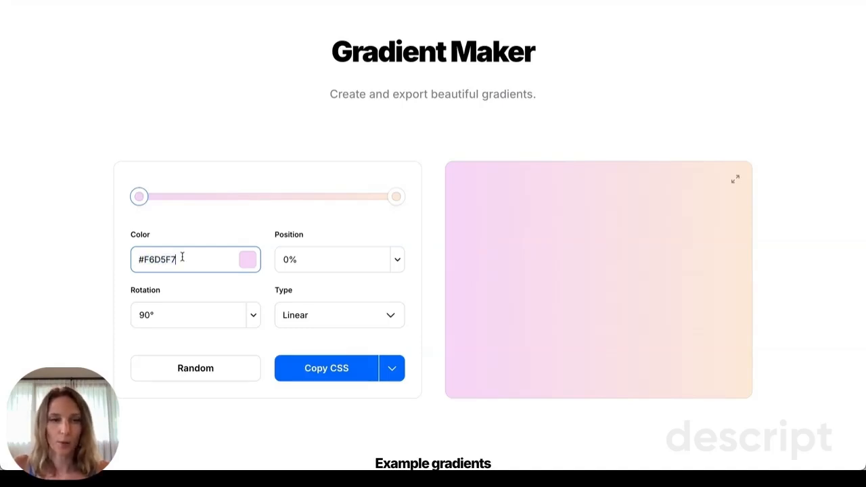
scroll(350, 119, down, 1)
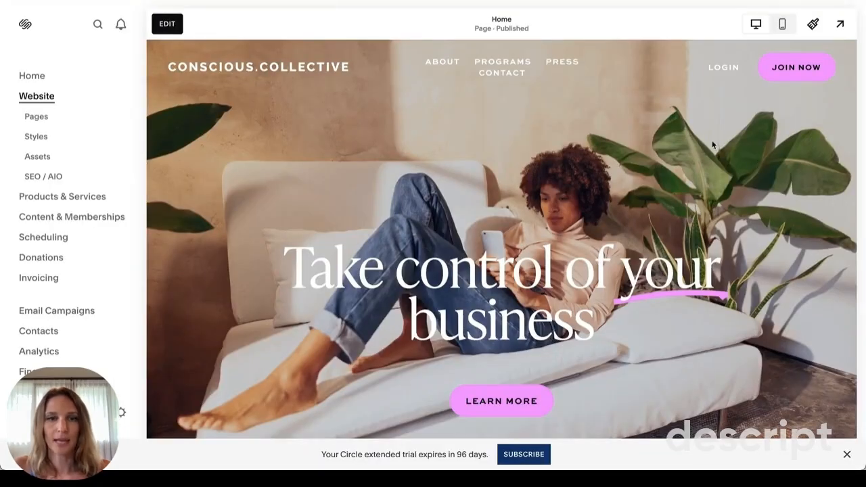
Switch to the Squarespace site, open the Home page for editing and go to the "We're here to help you thrive" section
click(170, 24)
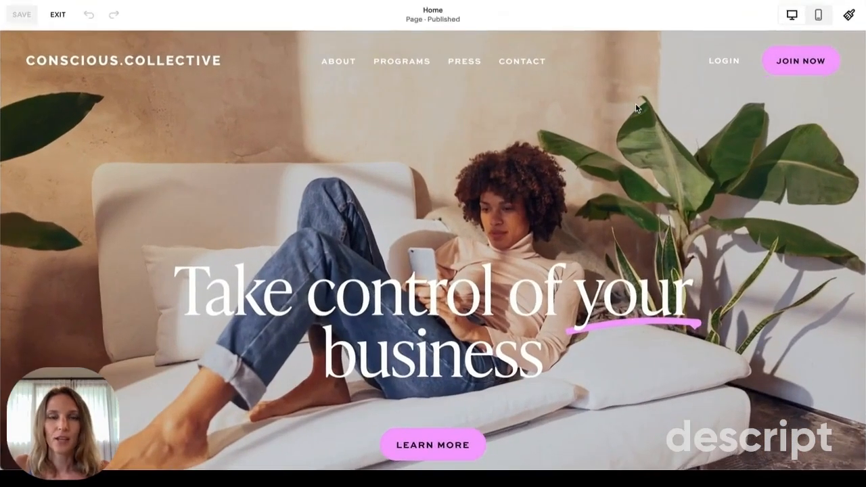
scroll(611, 91, down, 3)
scroll(611, 90, down, 5)
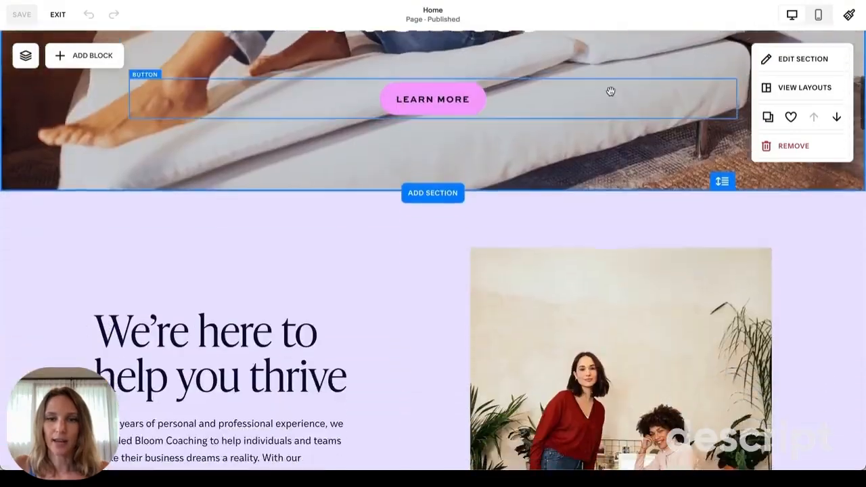
scroll(458, 119, down, 4)
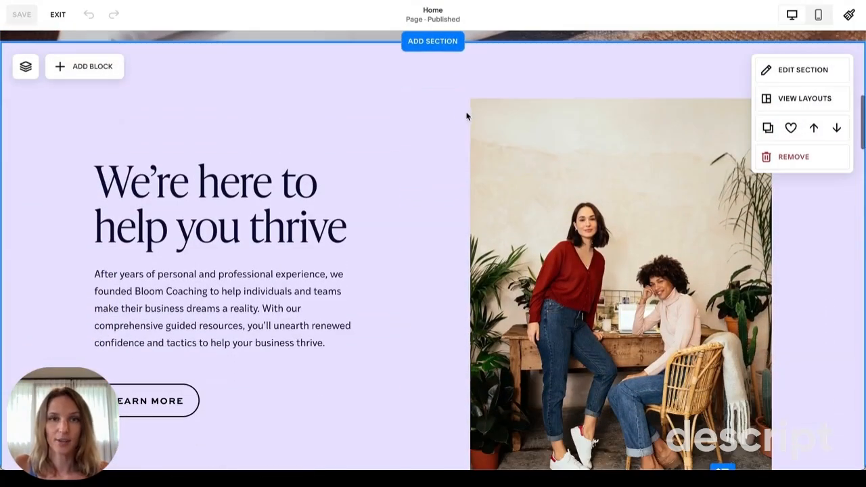
scroll(438, 136, down, 3)
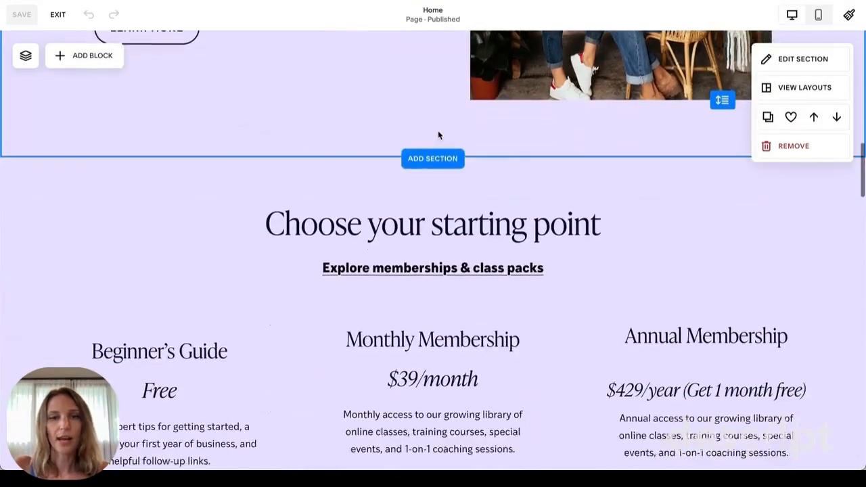
scroll(549, 144, down, 4)
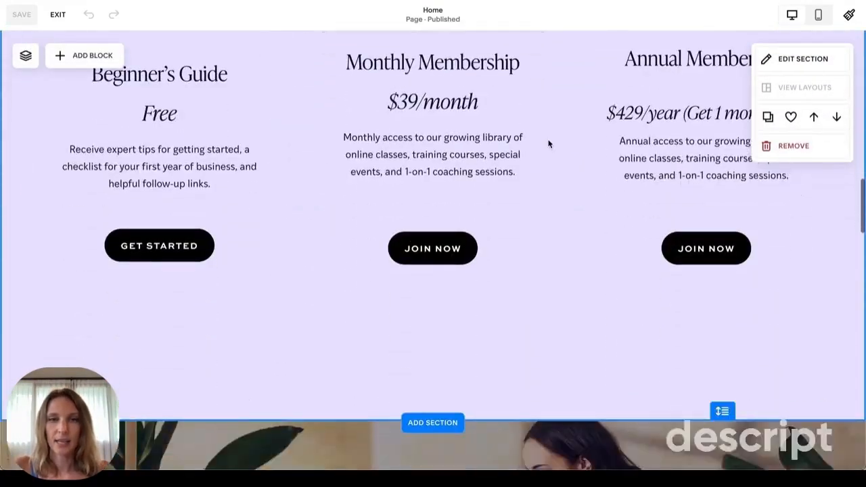
scroll(549, 143, up, 10)
scroll(549, 143, down, 1)
scroll(548, 139, down, 1)
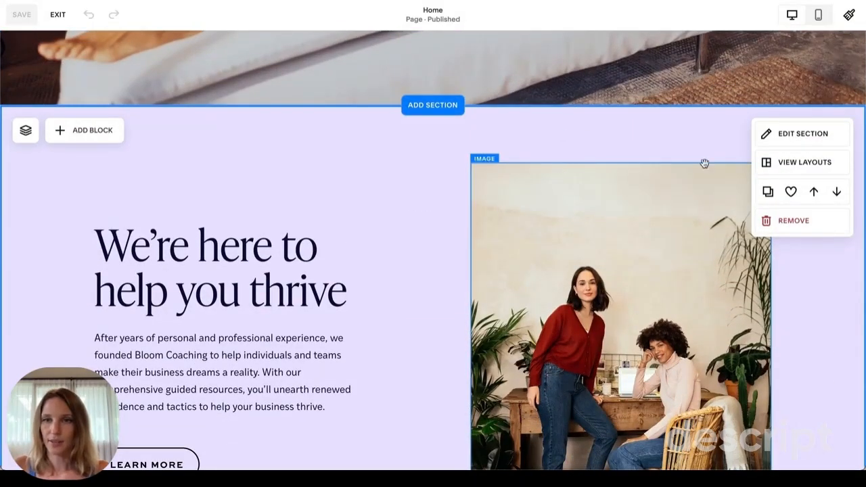
Set the background art of the "We're here to help you thrive" section to Gradient
click(805, 137)
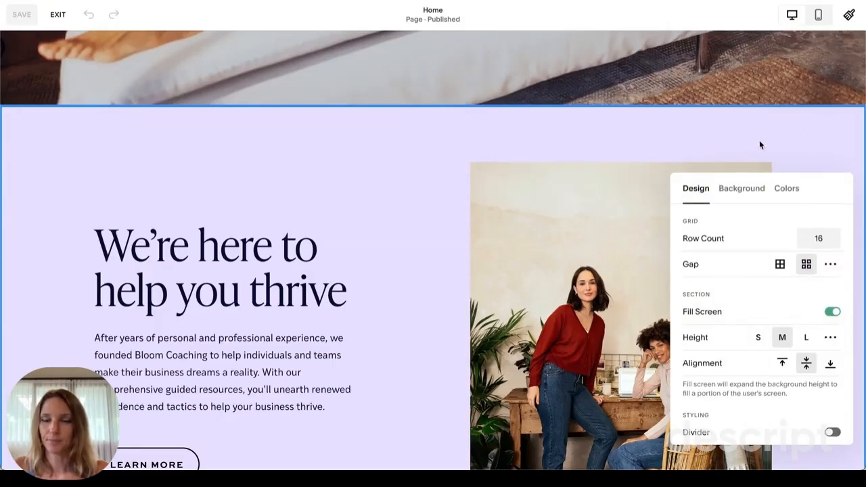
click(738, 189)
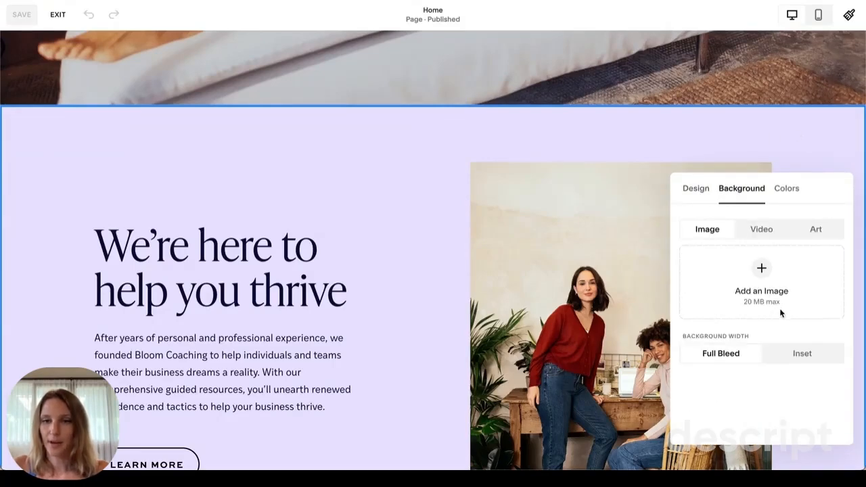
click(817, 232)
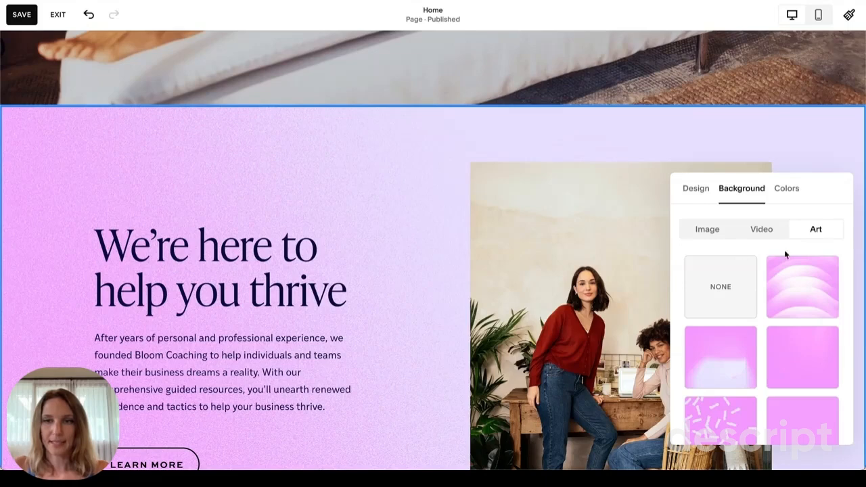
scroll(789, 268, down, 5)
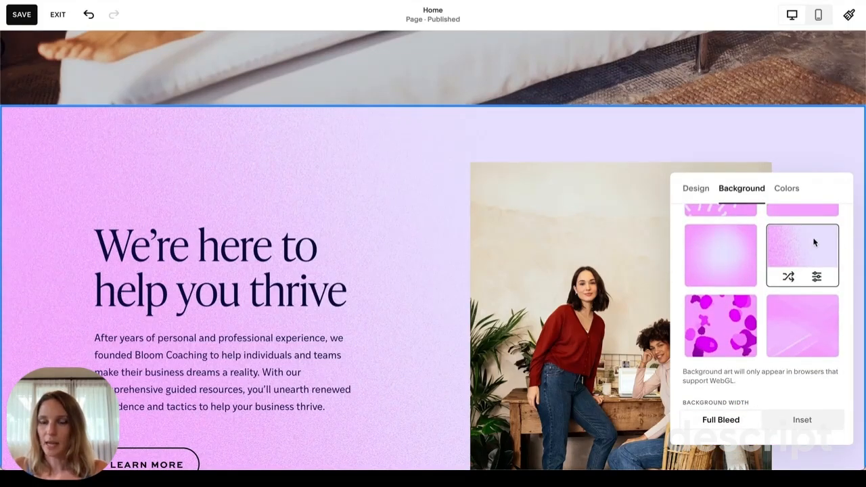
click(715, 242)
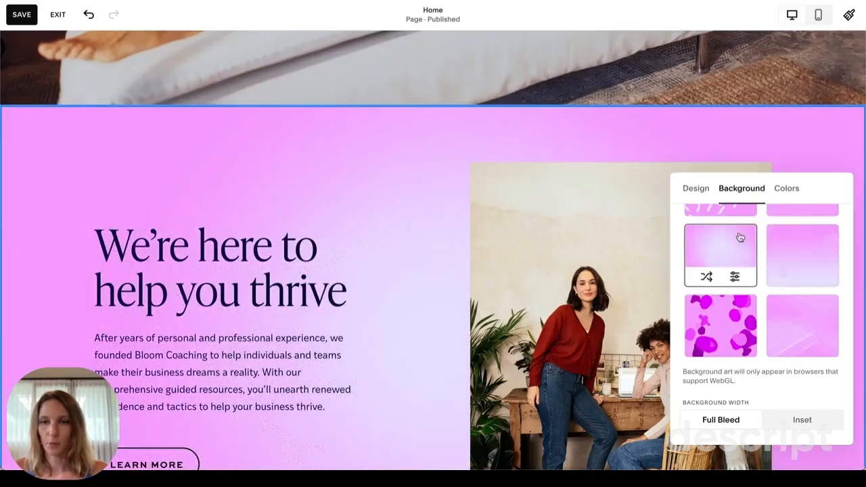
click(805, 245)
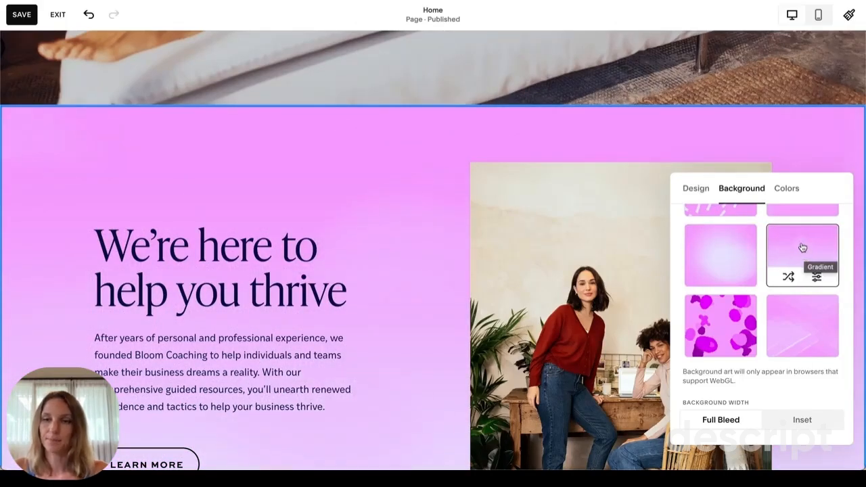
Set the background gradient's start color to the custom hex value #F6D5F7
click(817, 278)
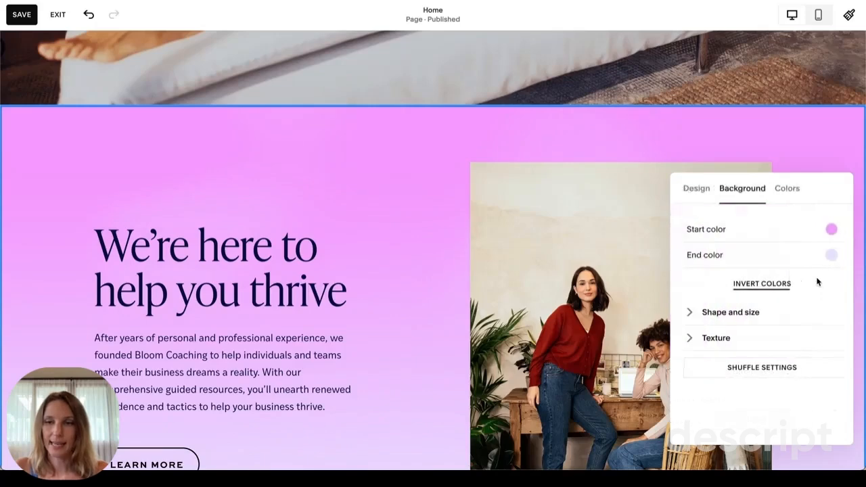
click(831, 229)
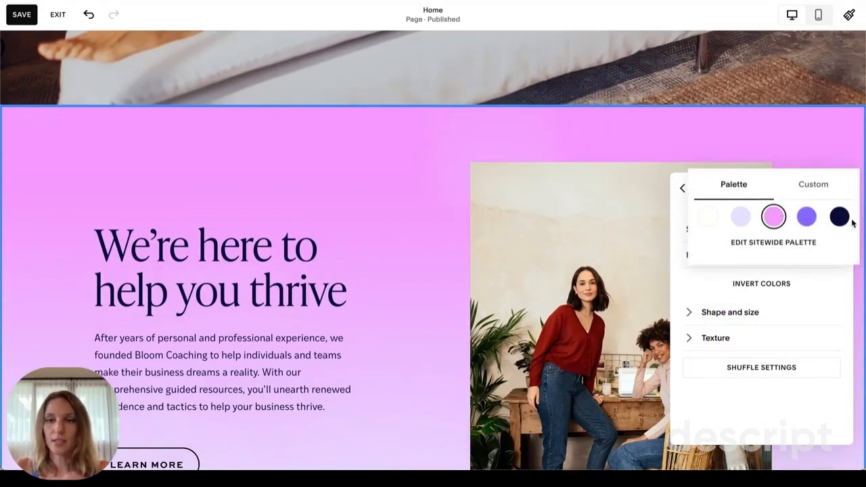
click(812, 185)
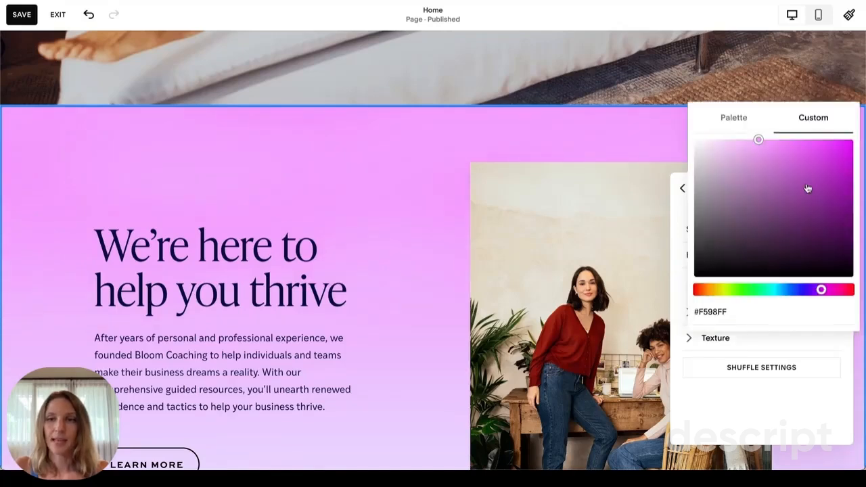
click(710, 311)
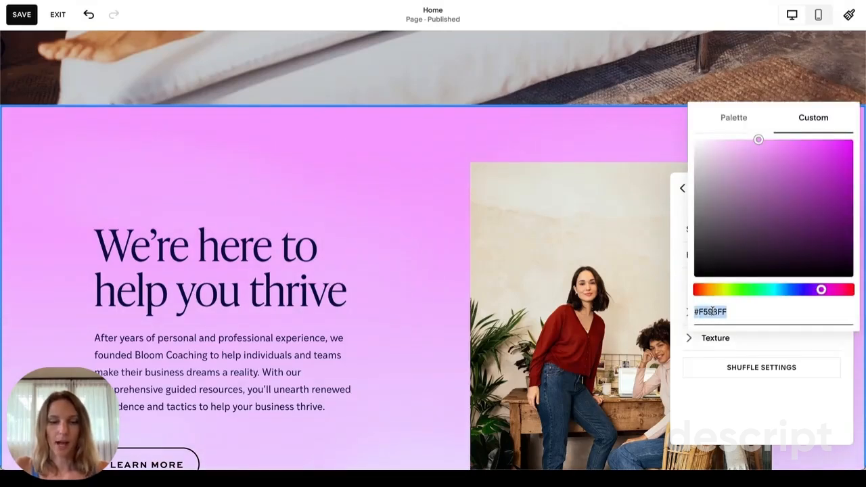
text(F6D9F7)
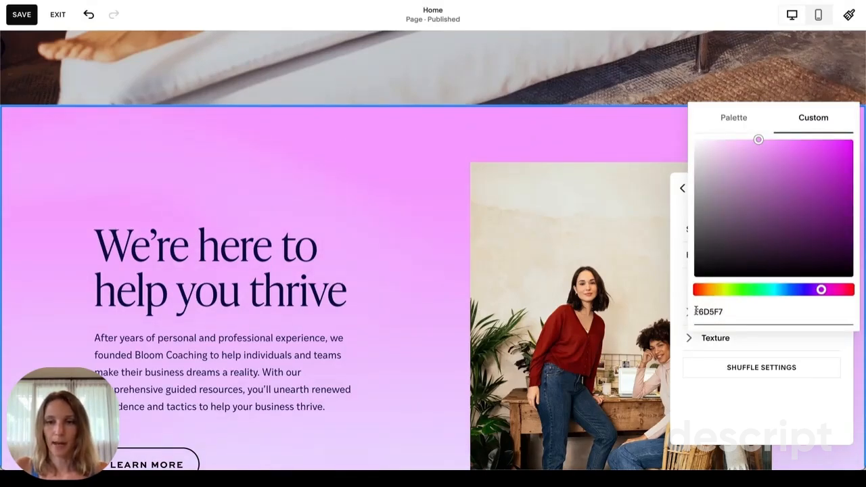
key(Return)
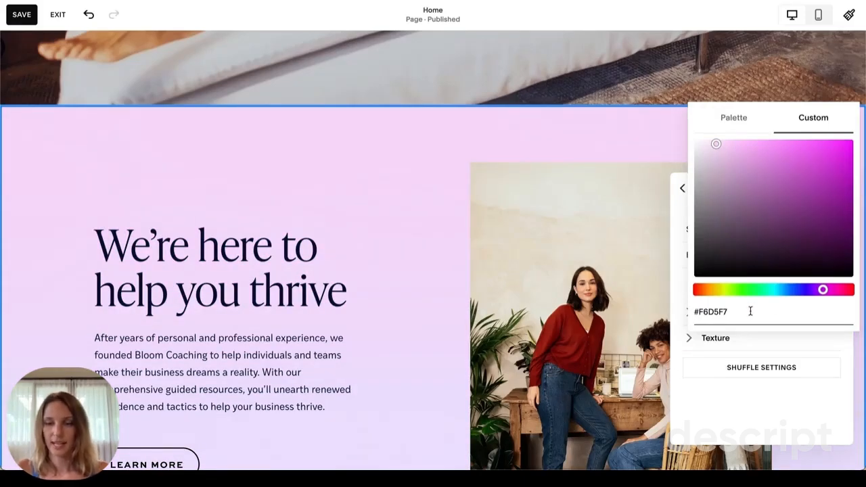
key(Escape)
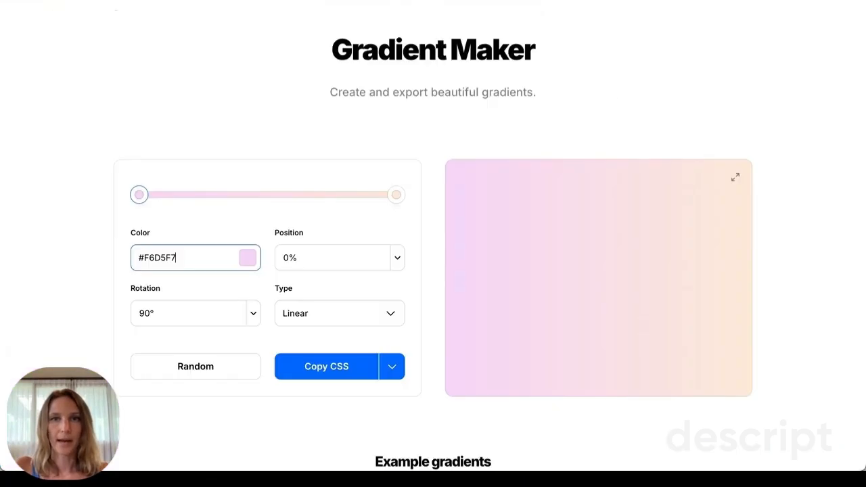
Switch to the Coolors Gradient Maker and copy the hex code of the gradient's peach end color
click(397, 195)
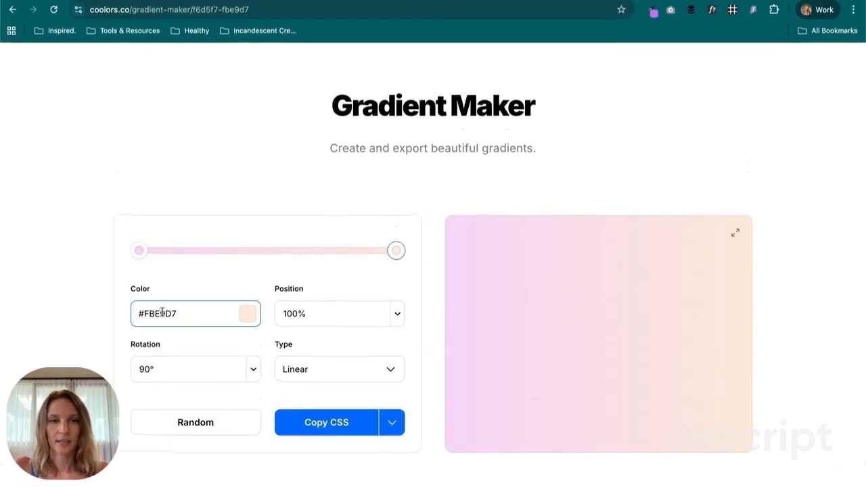
double_click(162, 313)
key(ctrl+c)
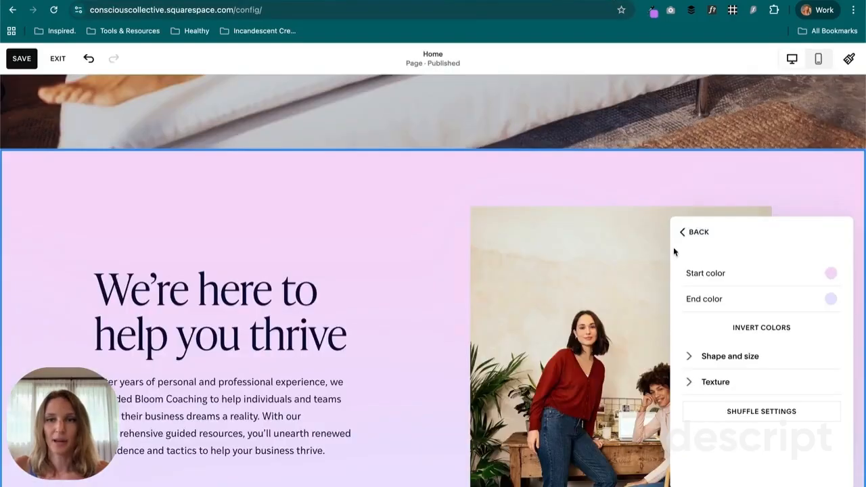
Switch back to Squarespace and set the background gradient's end color to the custom hex value #FBE9D7
click(835, 301)
click(814, 257)
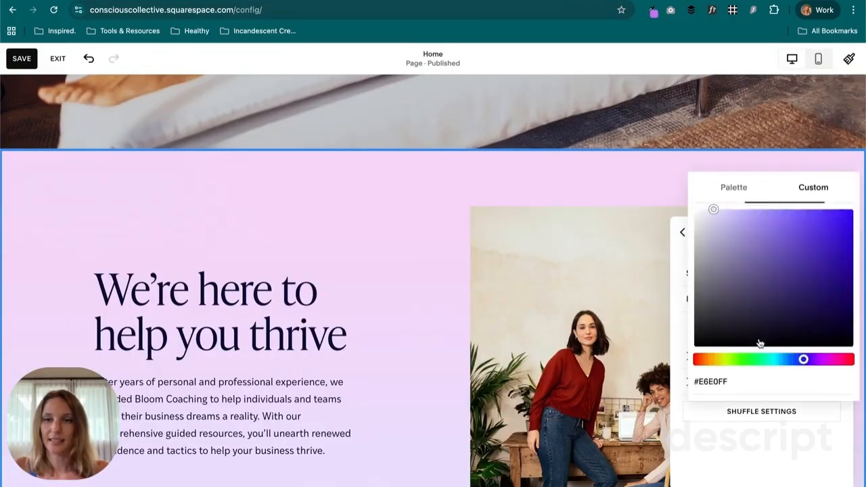
double_click(720, 381)
key(ctrl+v)
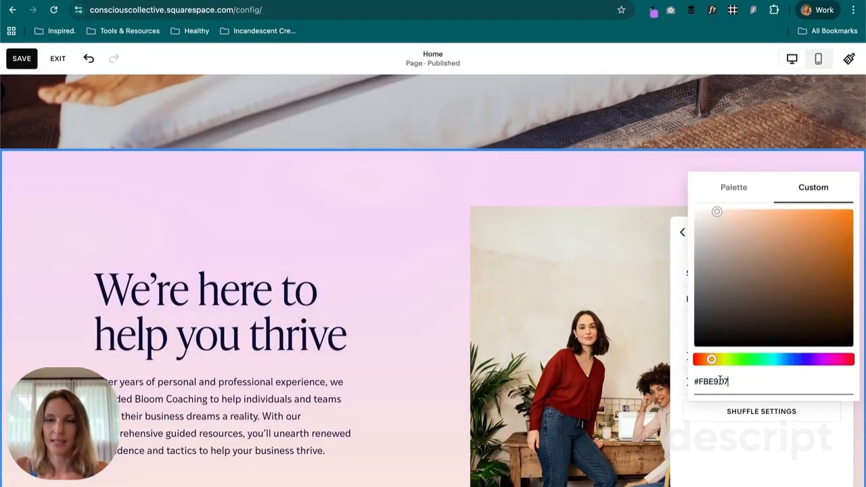
Examine the gradient background of the "We're here to help you thrive" section and its transition into the "Choose your starting point" section
click(677, 257)
scroll(433, 216, down, 5)
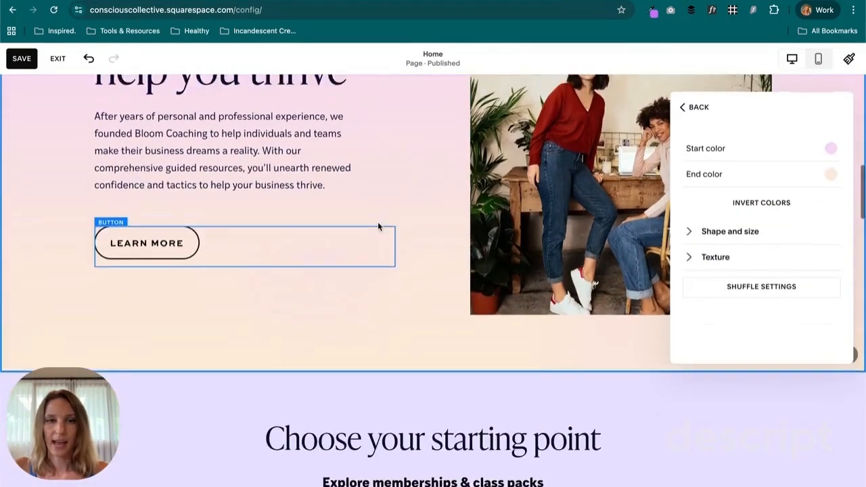
scroll(378, 223, up, 3)
scroll(378, 223, down, 1)
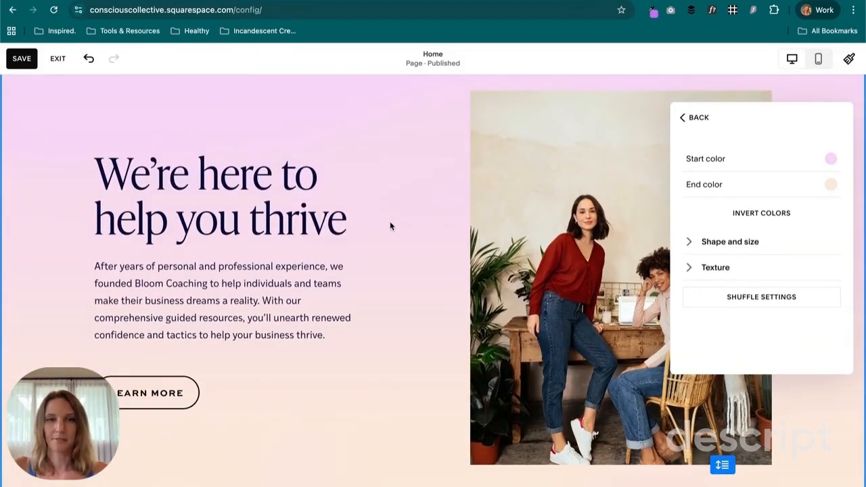
scroll(390, 224, down, 2)
scroll(390, 223, up, 2)
scroll(390, 224, down, 5)
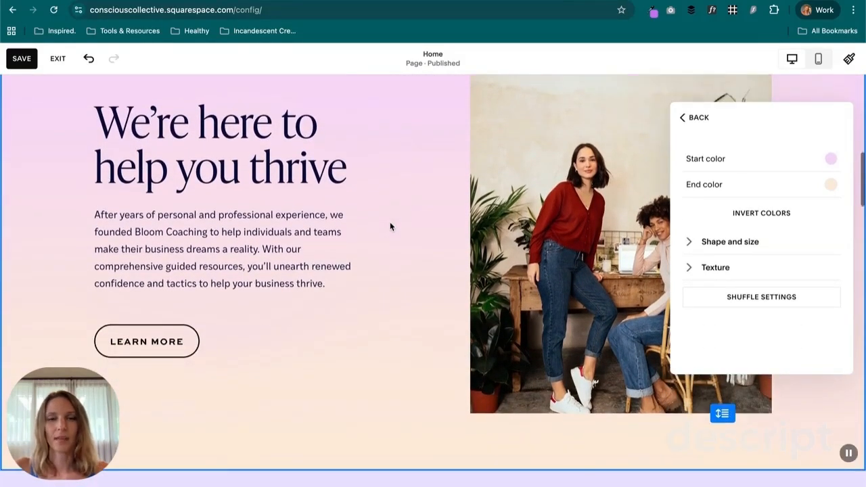
scroll(390, 223, down, 8)
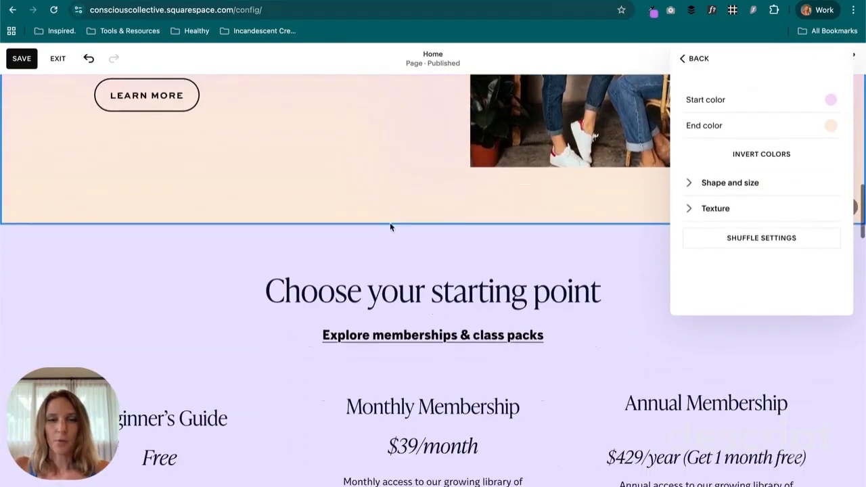
scroll(390, 223, down, 2)
scroll(390, 223, up, 15)
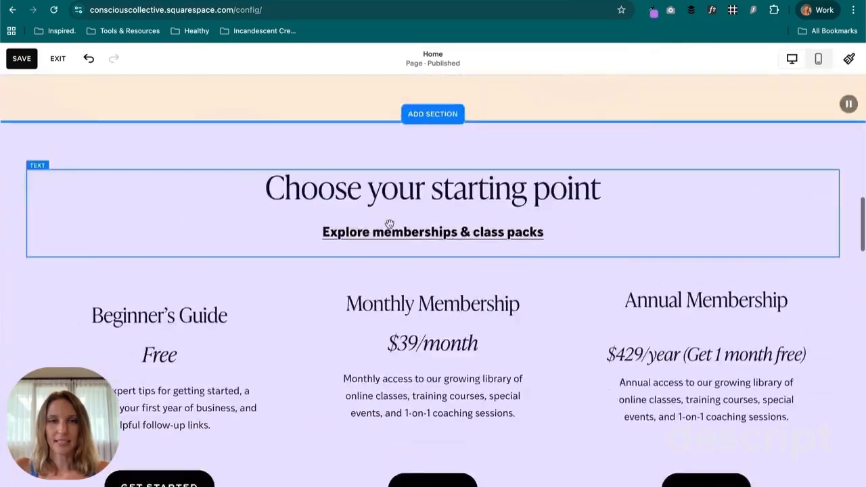
scroll(389, 223, down, 12)
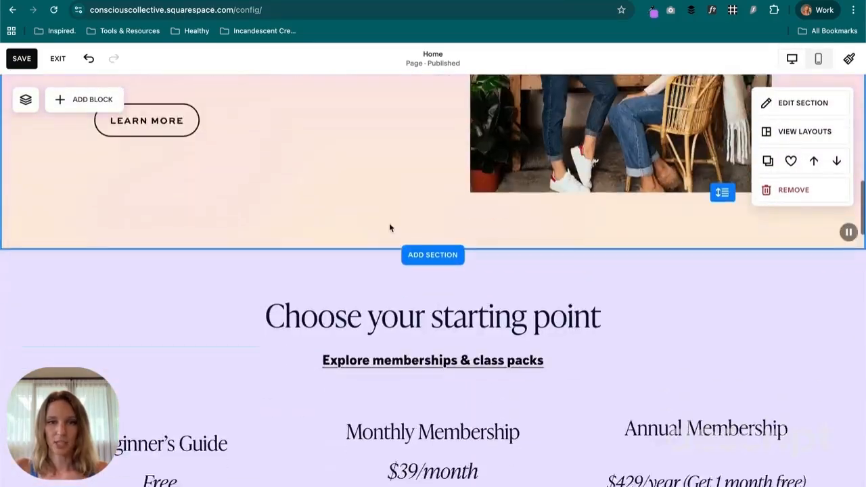
scroll(390, 223, up, 9)
scroll(388, 223, up, 2)
scroll(387, 224, down, 1)
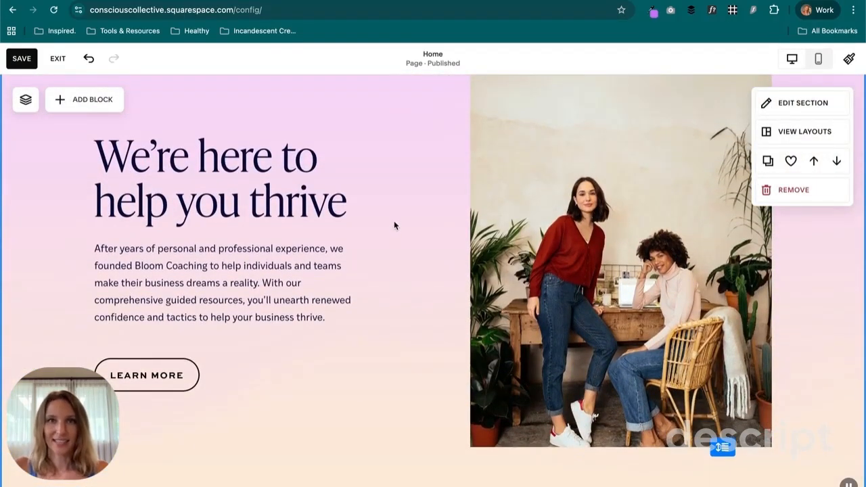
scroll(401, 217, down, 1)
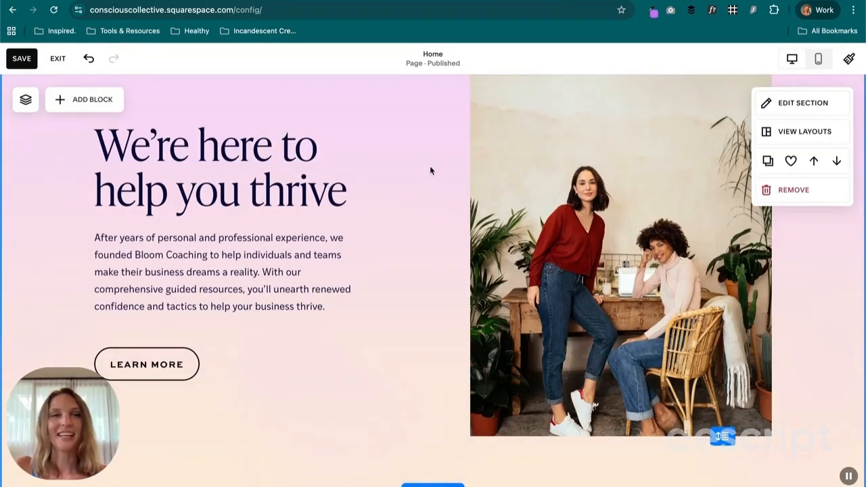
Sample a pink from the middle of the section's gradient with the color picker extension and copy its hex code #f7e0e7
click(651, 11)
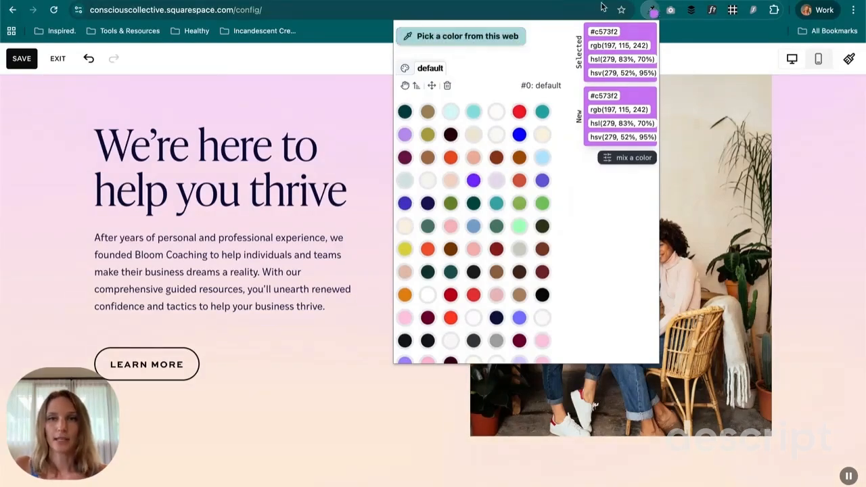
click(454, 36)
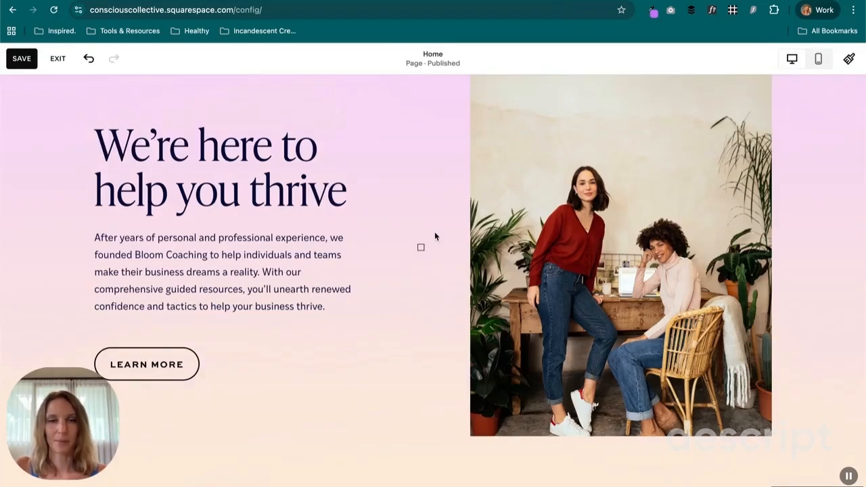
click(431, 255)
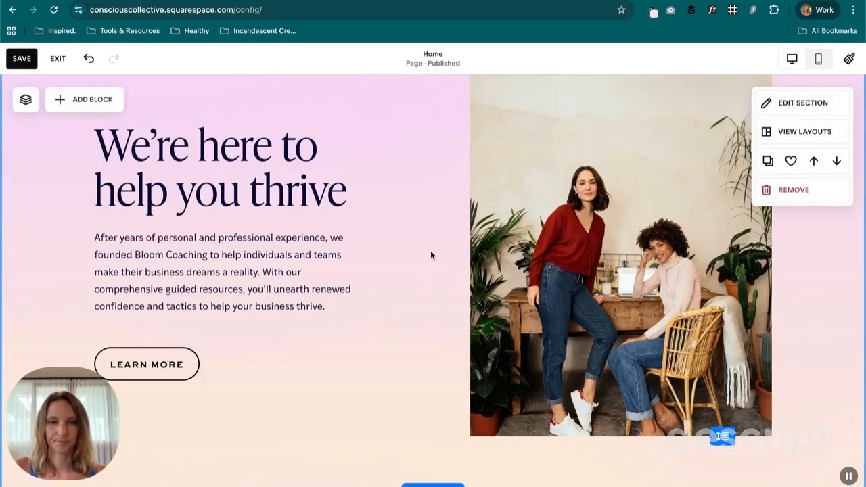
click(654, 13)
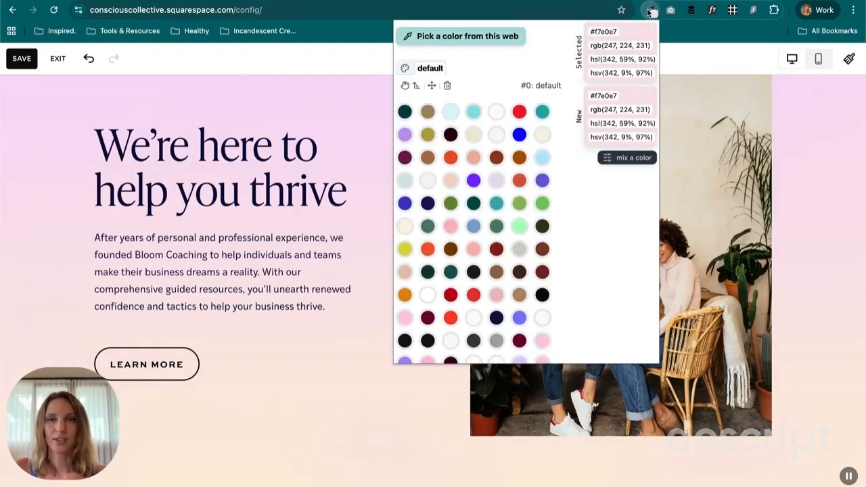
click(604, 33)
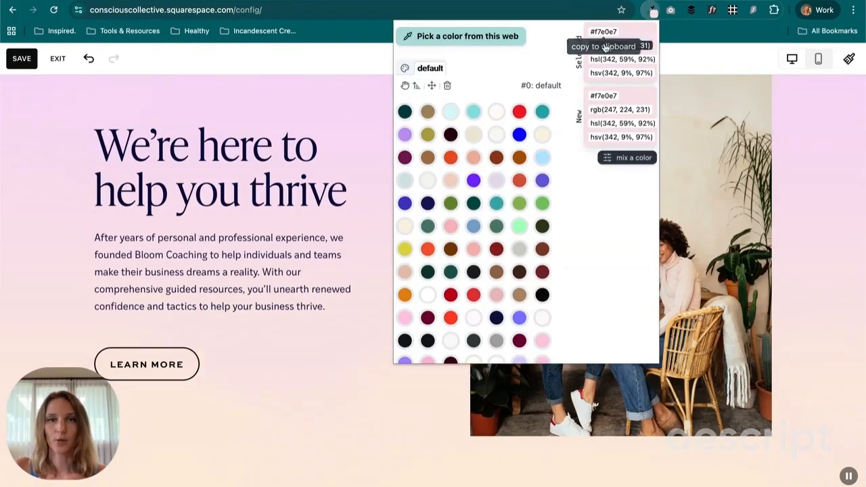
click(370, 123)
Set the end color of the "We're here to help you thrive" section's background gradient to the custom hex value #f7e0e7
scroll(383, 127, up, 2)
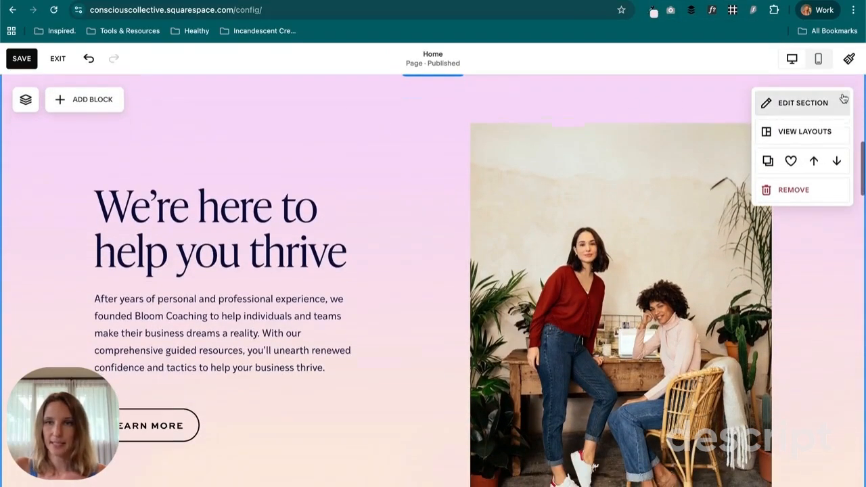
click(822, 102)
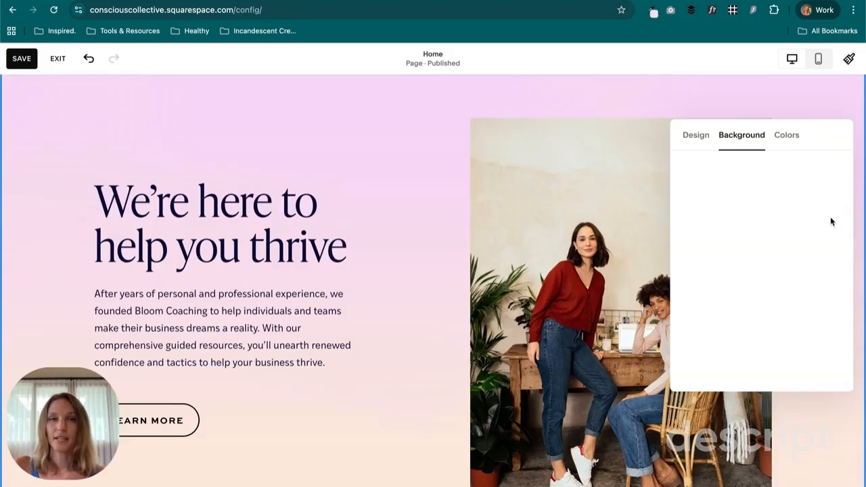
click(741, 136)
scroll(805, 280, down, 2)
scroll(804, 281, down, 2)
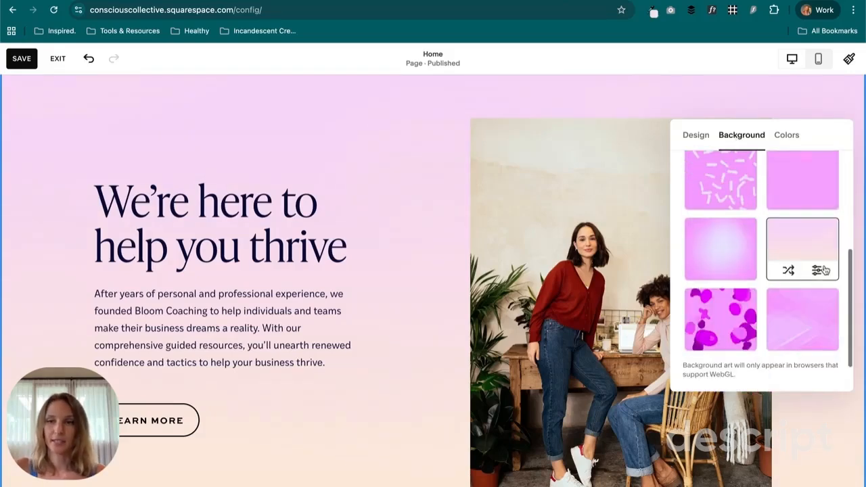
click(819, 269)
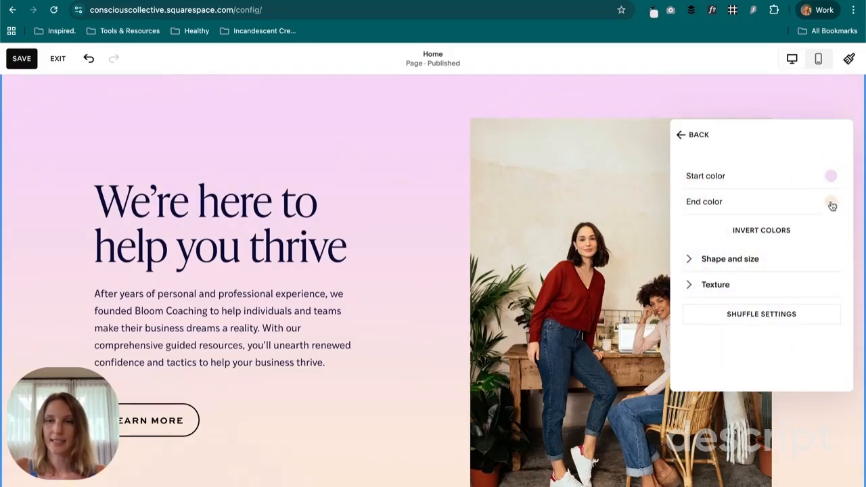
click(833, 205)
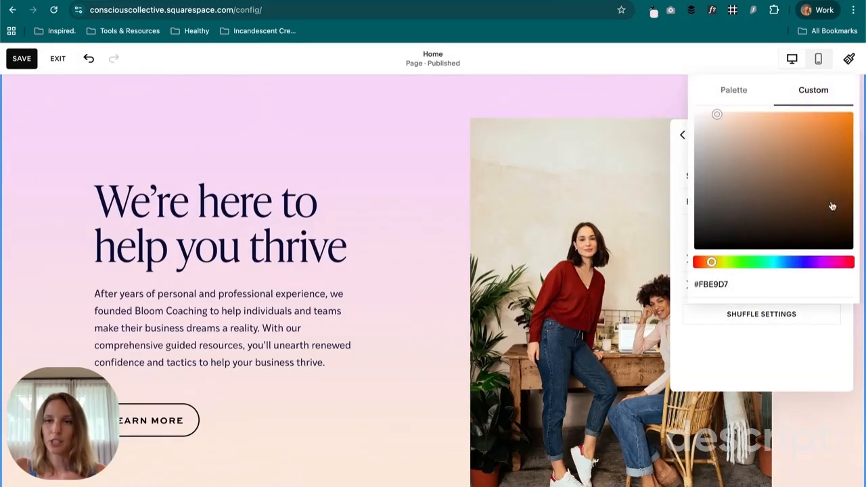
double_click(714, 284)
text(#f7e0e7)
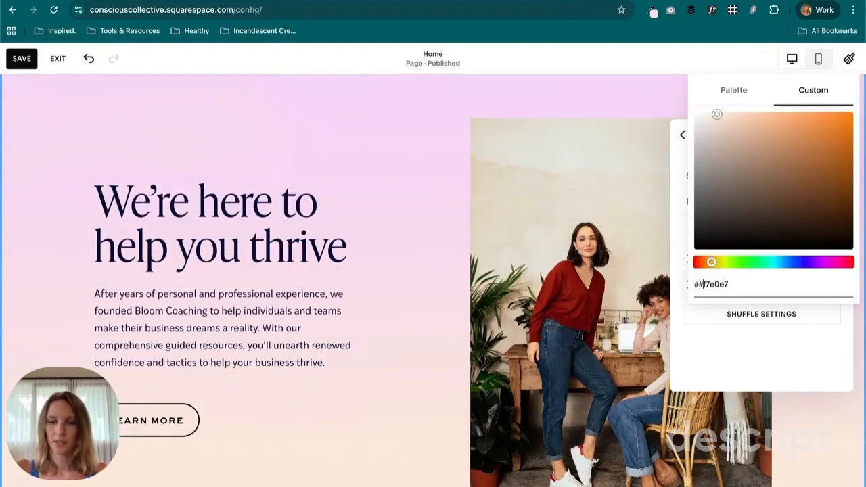
key(BackSpace)
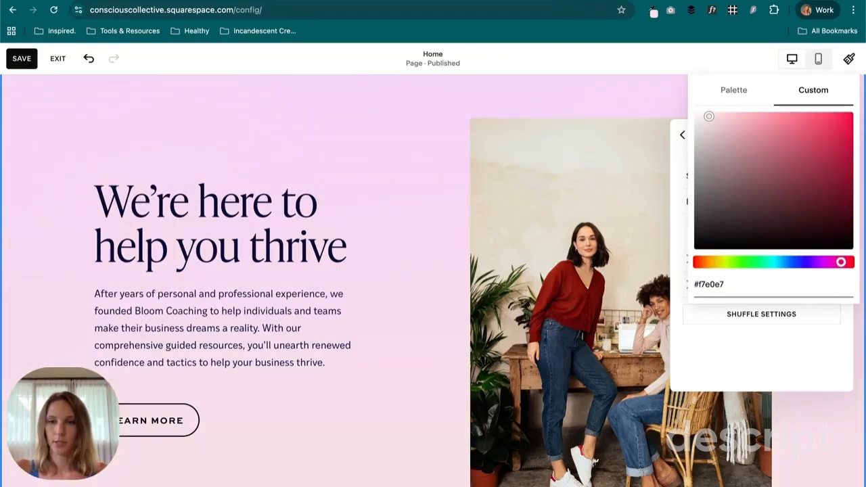
click(438, 209)
Set the background art of the "Choose your starting point" section to Gradient and open the gradient's settings
scroll(430, 204, down, 1)
scroll(408, 218, down, 4)
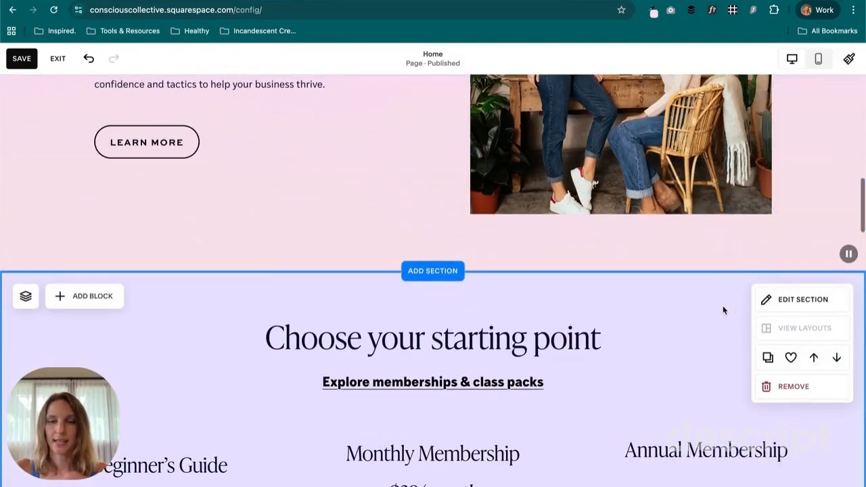
click(822, 300)
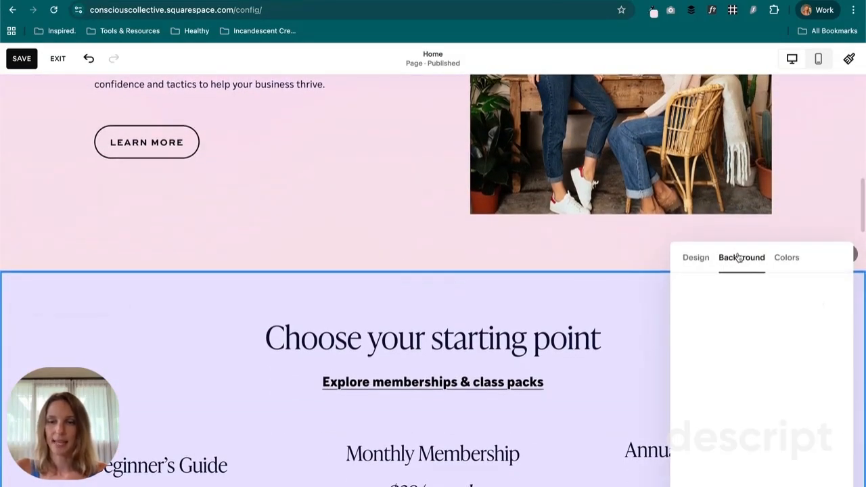
click(810, 298)
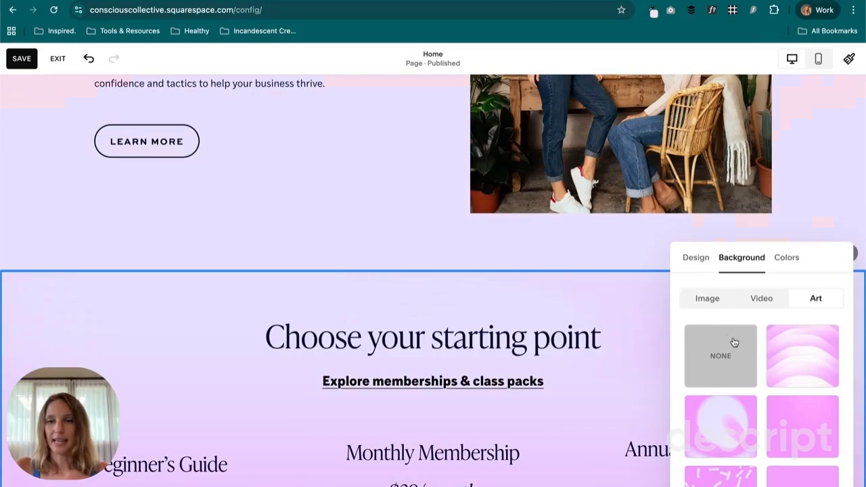
scroll(795, 354, down, 3)
click(818, 436)
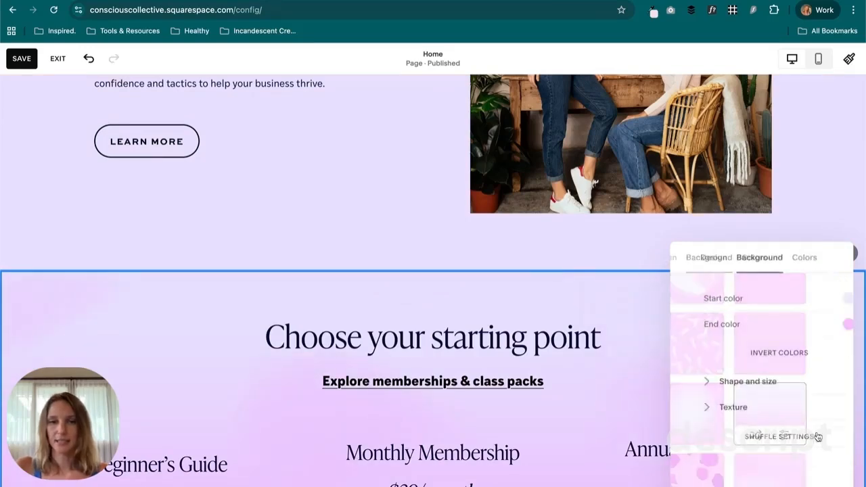
Set the start color of the "Choose your starting point" section's gradient to the custom hex value #f7e0e7
click(832, 299)
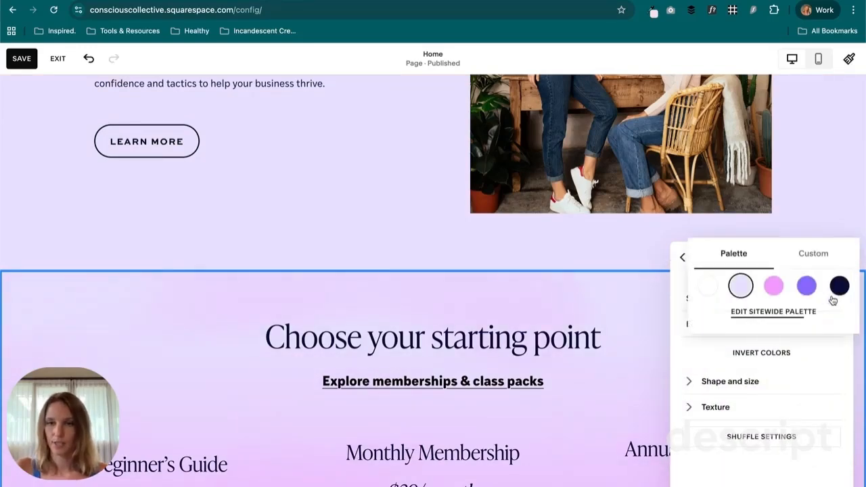
click(816, 254)
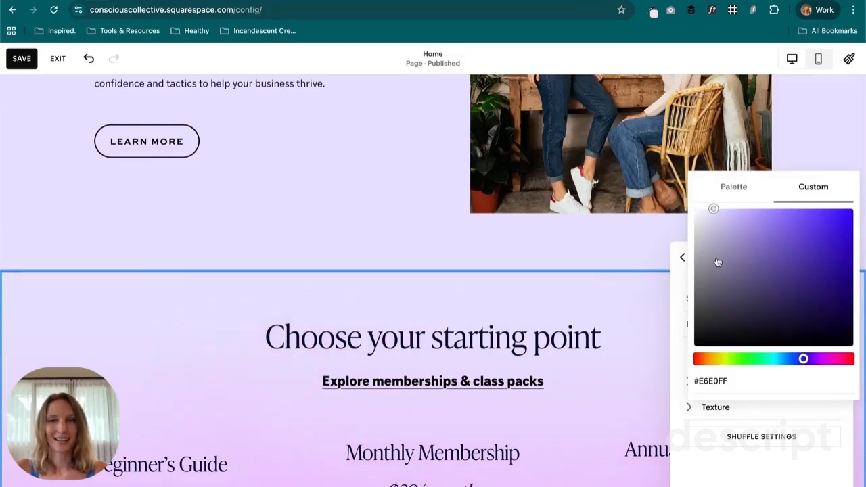
double_click(719, 379)
text(#f7e0e7)
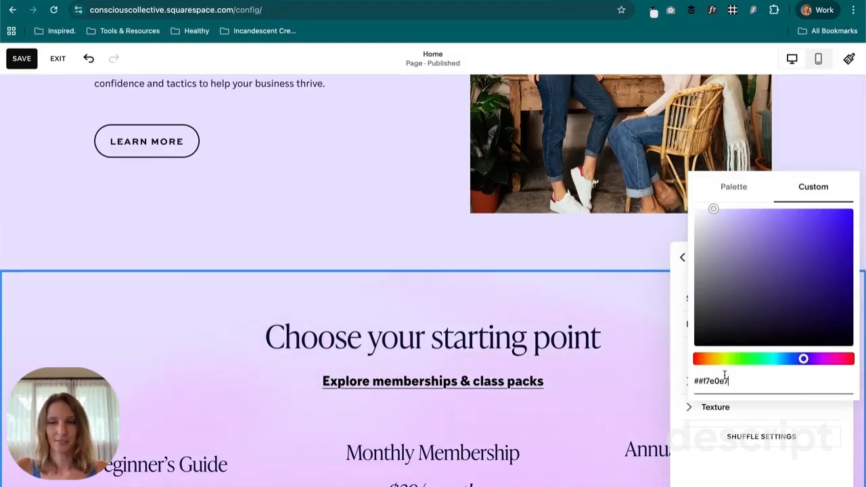
click(702, 381)
key(BackSpace)
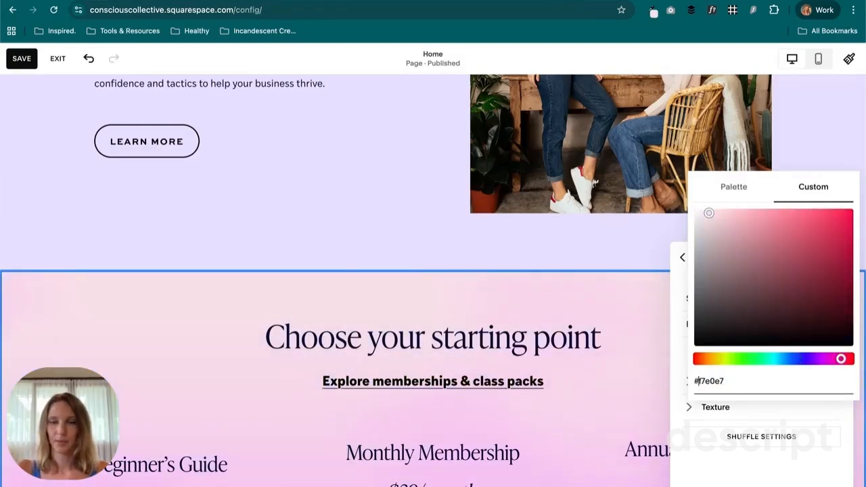
click(677, 299)
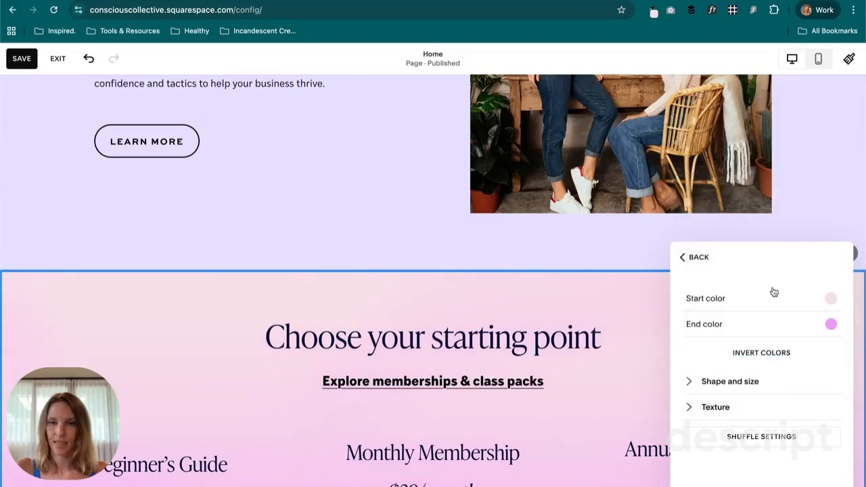
Switch to the Coolors Gradient Maker and copy the peach end color's hex code #FBE9D7 for the second section's gradient
click(832, 324)
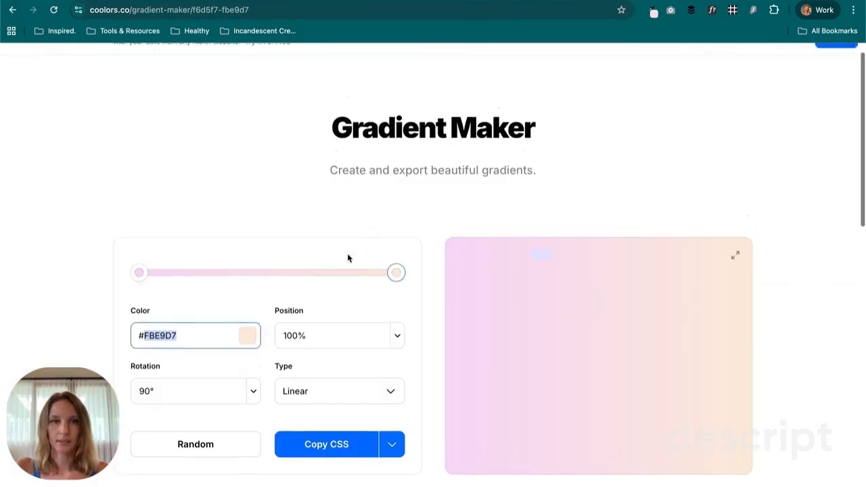
triple_click(169, 311)
key(ctrl+c)
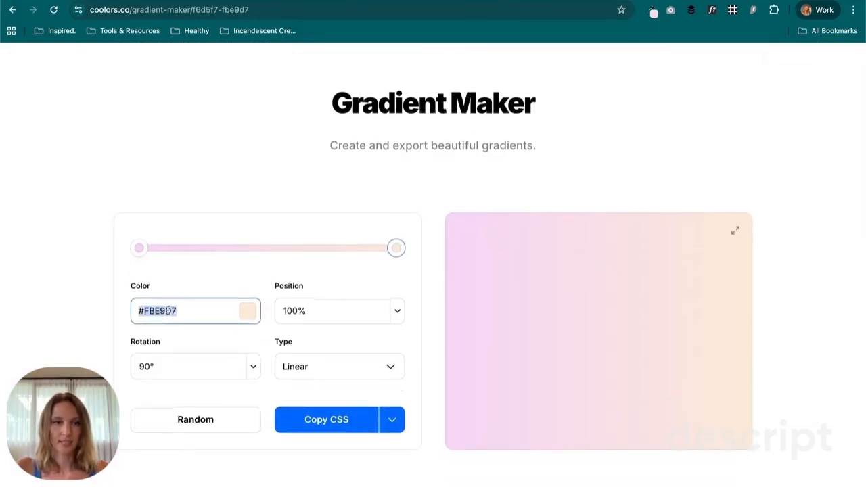
click(169, 312)
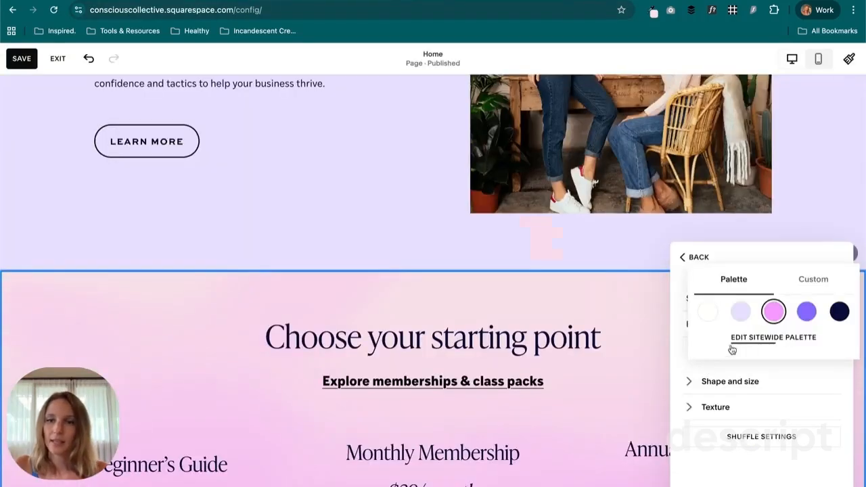
Back in Squarespace, set the end color of the "Choose your starting point" section's gradient to #FBE9D7 and close the section settings
click(814, 281)
triple_click(716, 406)
key(ctrl+v)
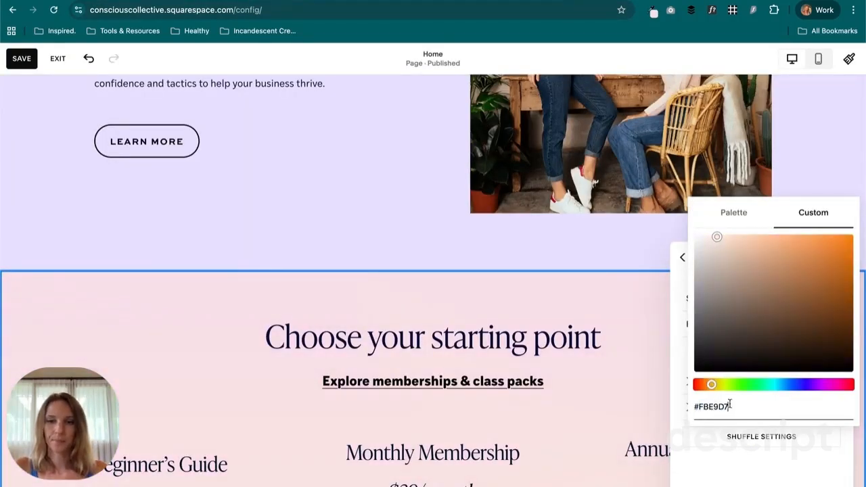
click(678, 358)
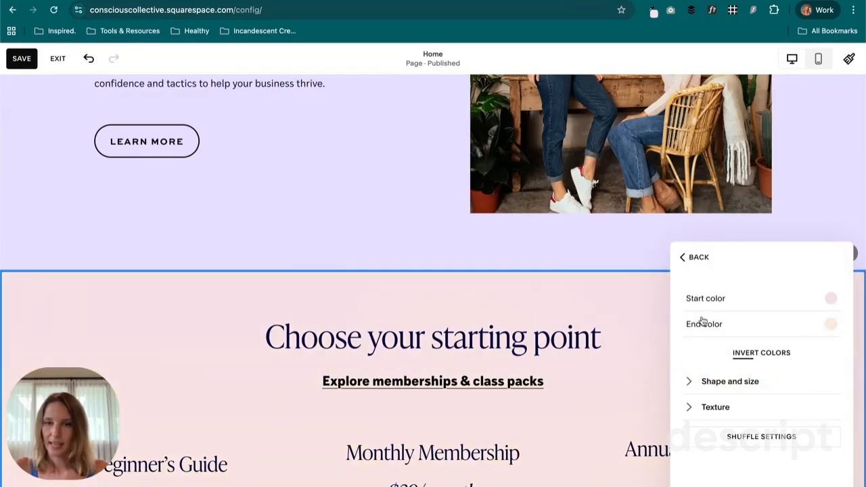
click(650, 317)
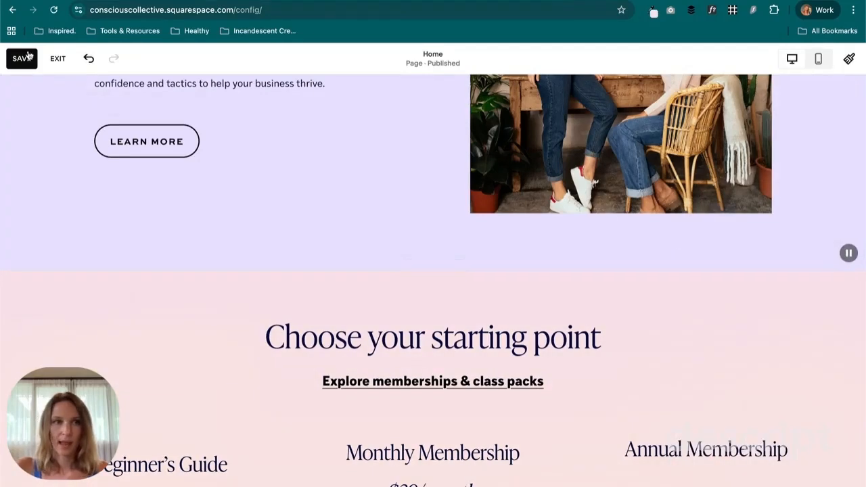
Save the Home page with its new section gradients and leave the page editor
click(22, 59)
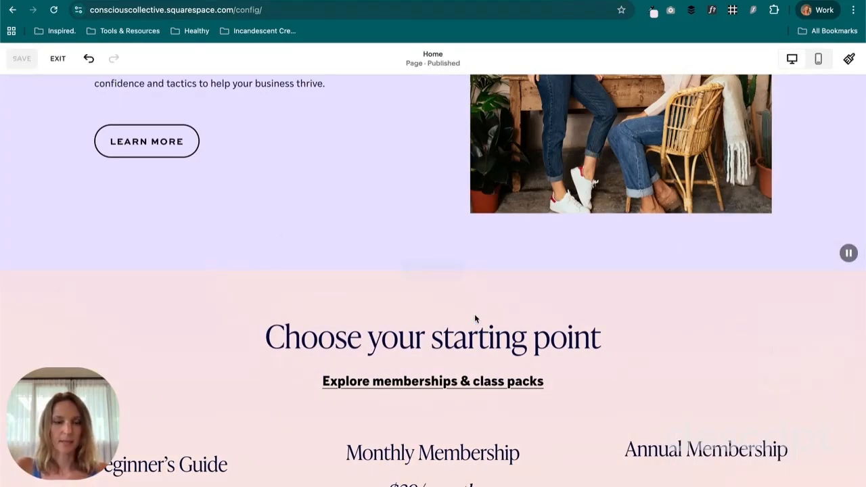
scroll(476, 312, down, 1)
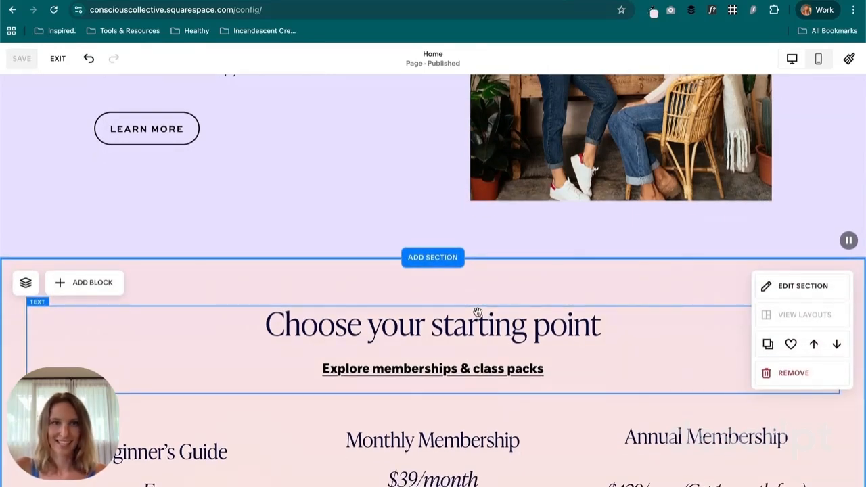
key(Escape)
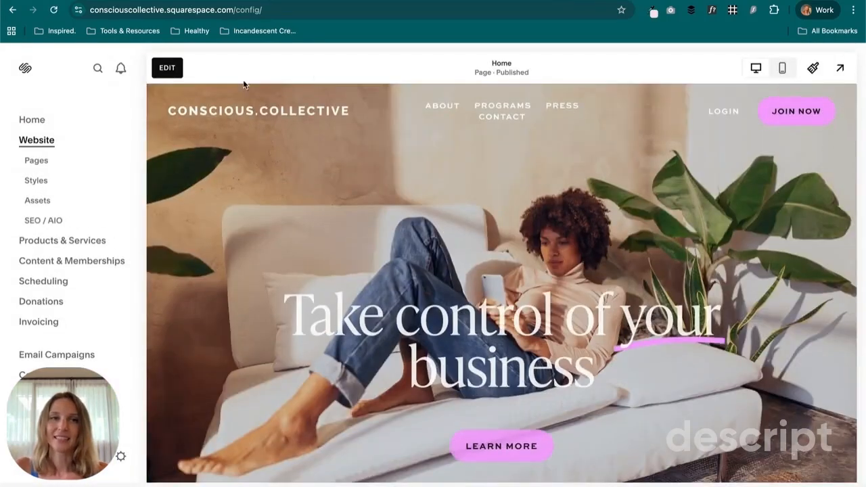
Reopen the Home page for editing, inspect the seam between the two gradient sections, and exit the editor
click(167, 68)
scroll(606, 182, down, 3)
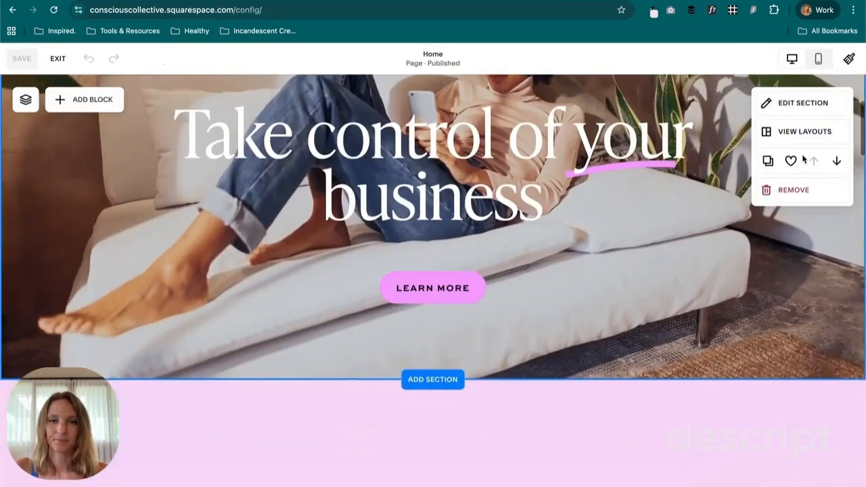
scroll(606, 182, down, 15)
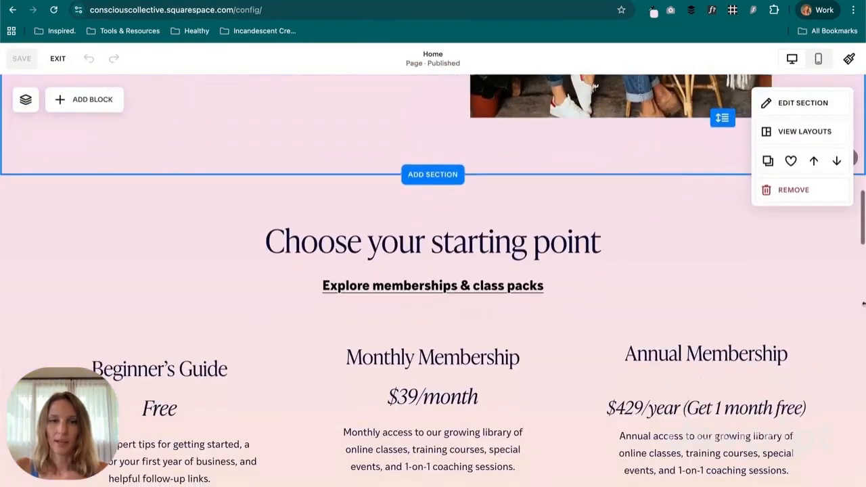
scroll(715, 361, up, 3)
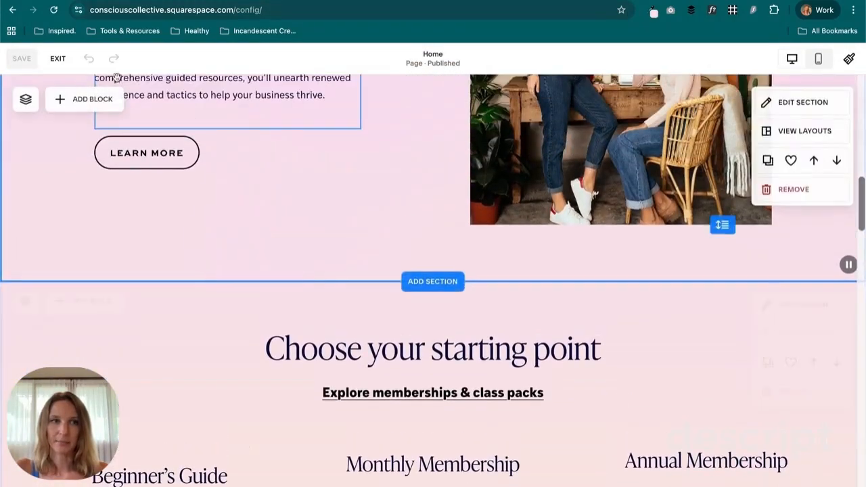
click(58, 60)
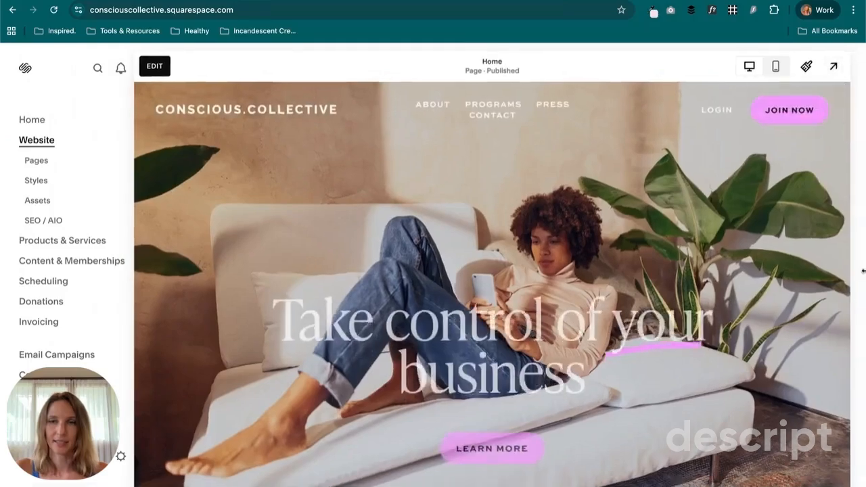
Preview the Home page full screen and examine how the gradient flows across the two adjoining sections
click(846, 68)
scroll(765, 240, down, 12)
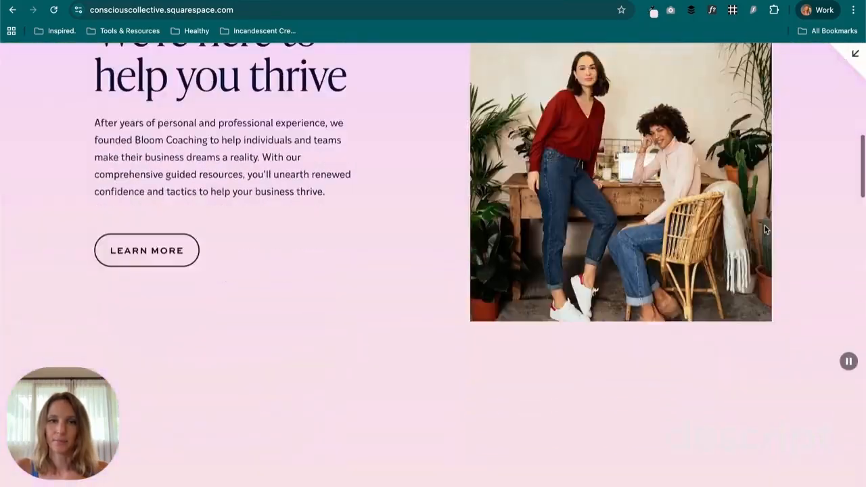
scroll(766, 230, down, 5)
scroll(764, 228, up, 7)
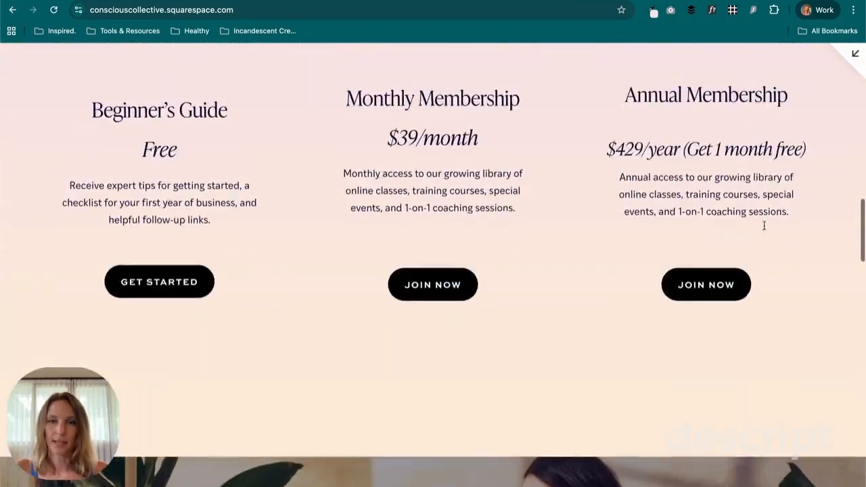
scroll(763, 230, up, 5)
scroll(763, 229, down, 6)
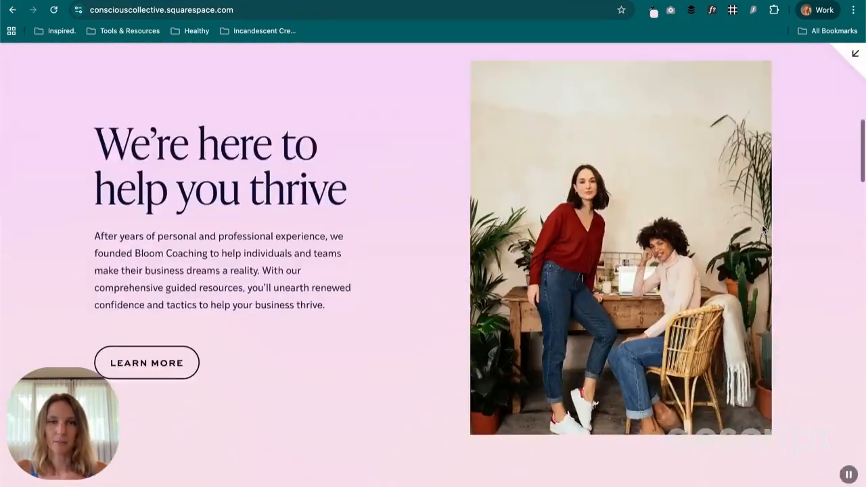
scroll(761, 229, down, 5)
scroll(761, 227, up, 2)
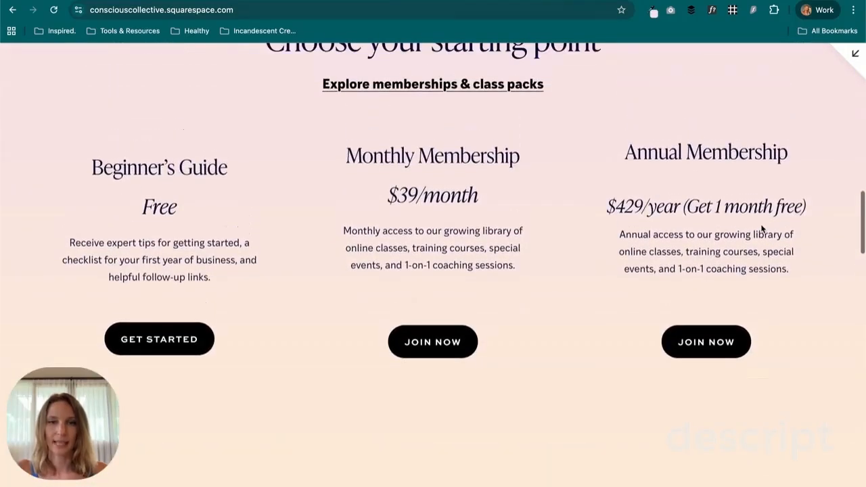
scroll(762, 229, up, 8)
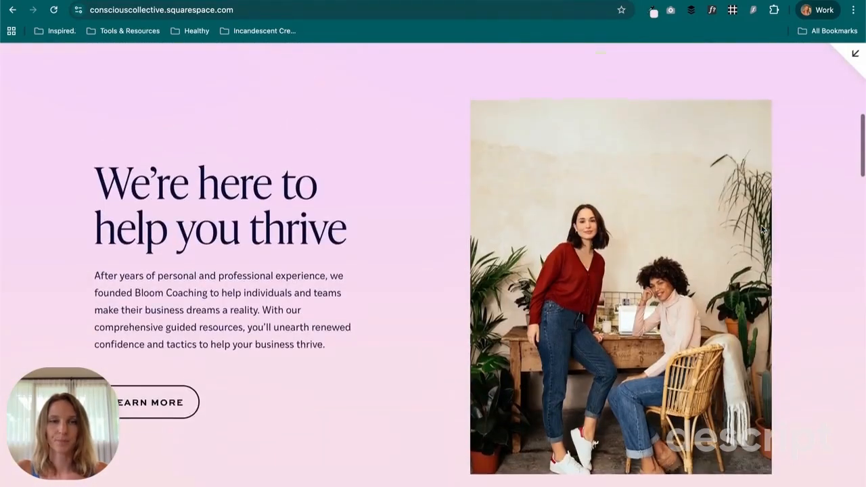
Reopen the page editor and set the gradient start position of the "We're here to help you thrive" section to -100
click(854, 57)
click(171, 68)
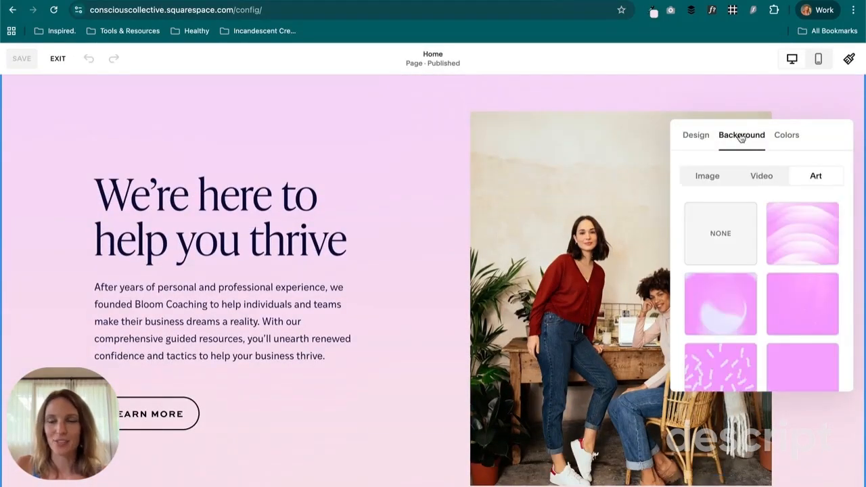
scroll(777, 287, down, 4)
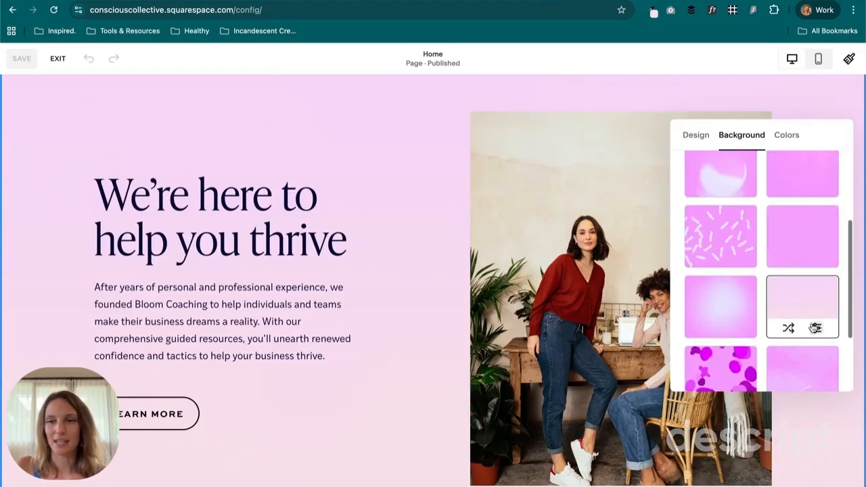
click(816, 329)
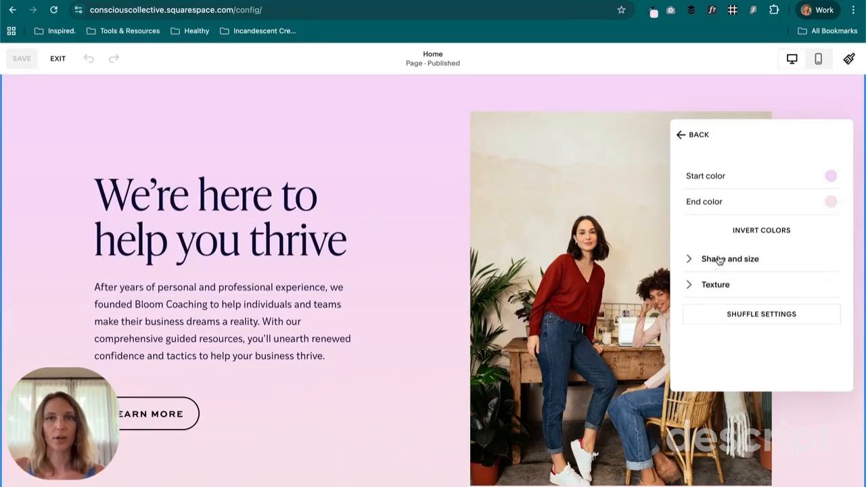
click(690, 261)
scroll(799, 230, down, 3)
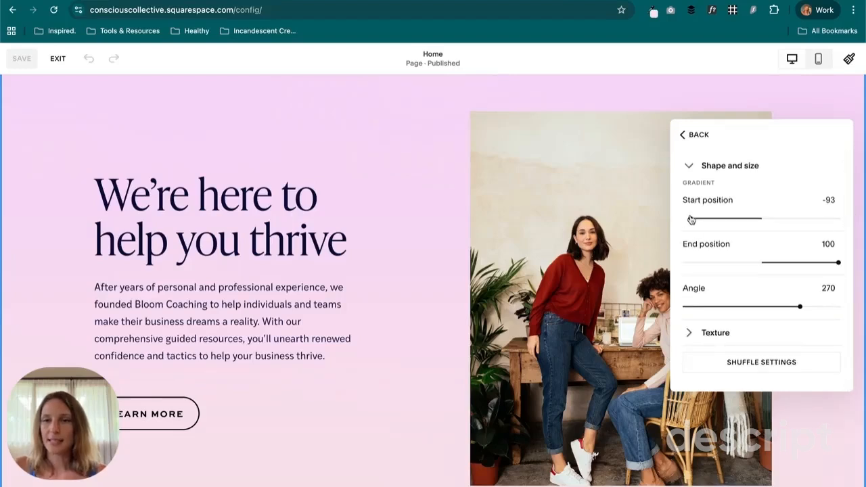
drag(690, 218, 685, 218)
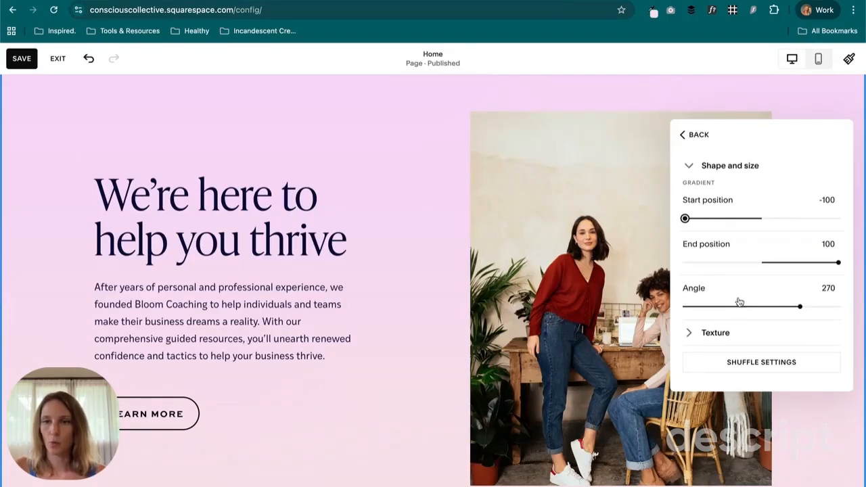
Set the distortion complexity, direction and intensity of the "We're here to help you thrive" section's gradient to 0
click(691, 334)
scroll(797, 190, down, 5)
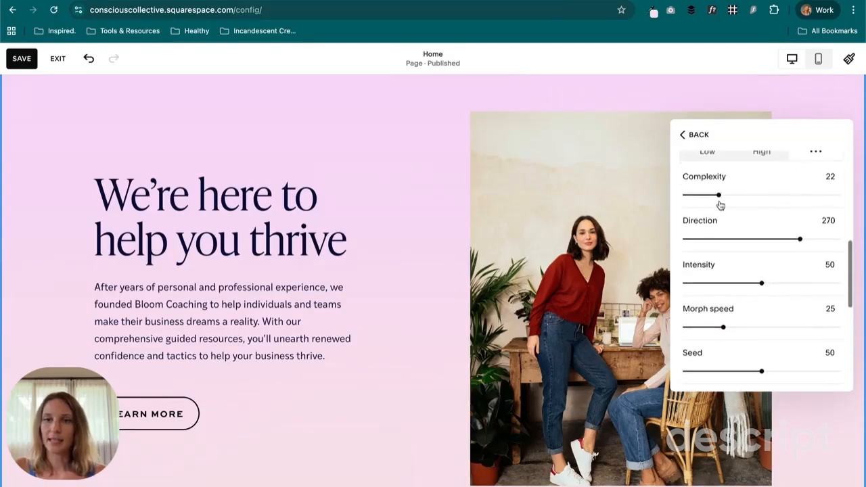
scroll(720, 205, up, 3)
drag(720, 270, 666, 269)
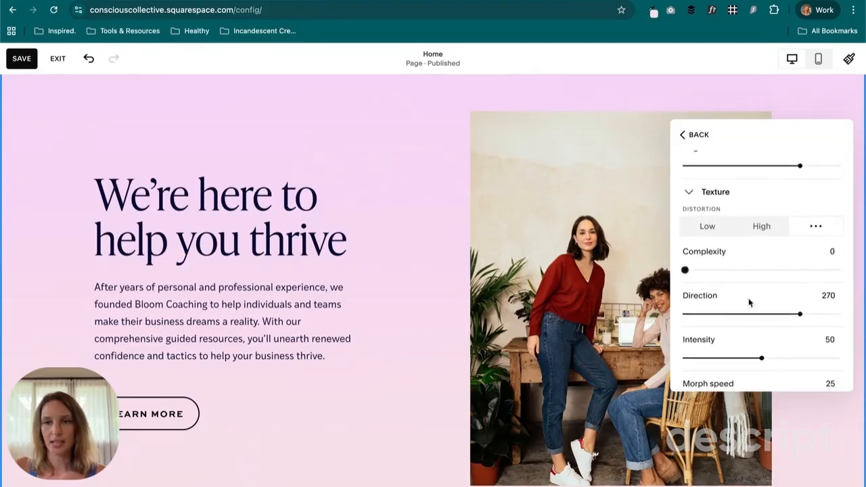
drag(799, 314, 674, 318)
drag(765, 364, 681, 358)
Set the same gradient's distortion morph speed, seed, smoothness and speed to 0, and set its noise to Off
scroll(763, 316, down, 1)
scroll(750, 304, down, 2)
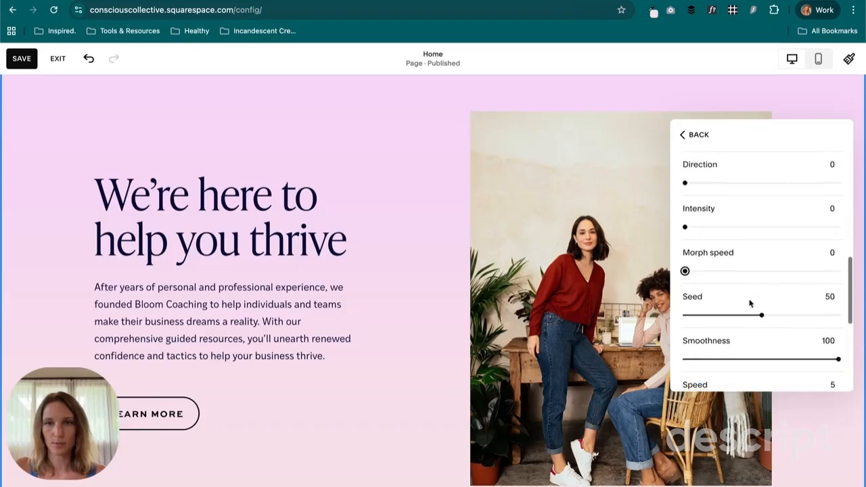
drag(761, 318, 679, 316)
scroll(745, 298, down, 2)
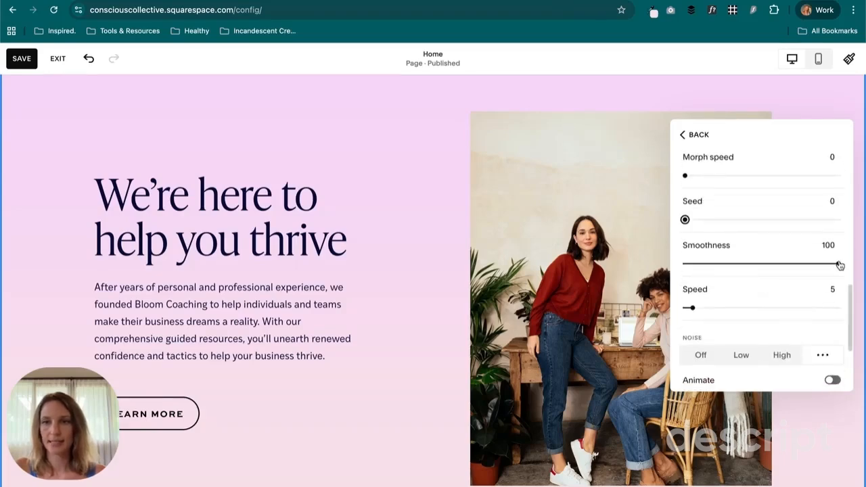
drag(838, 256, 680, 256)
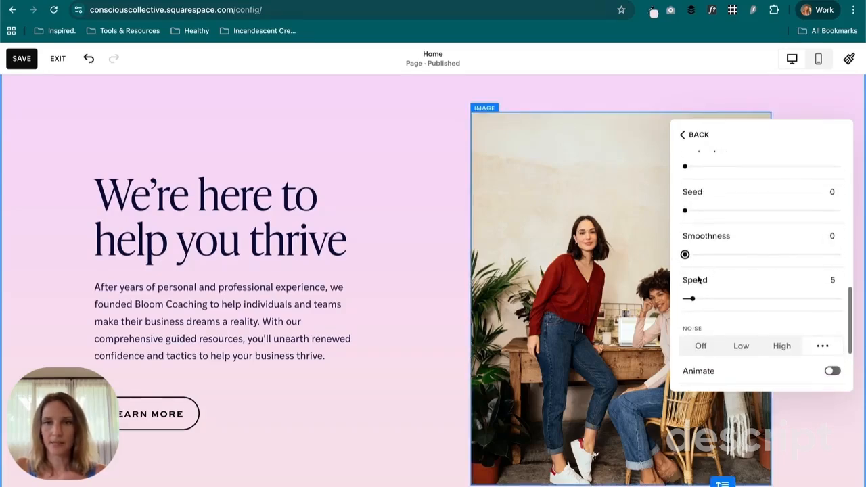
drag(691, 299, 680, 298)
scroll(774, 298, down, 2)
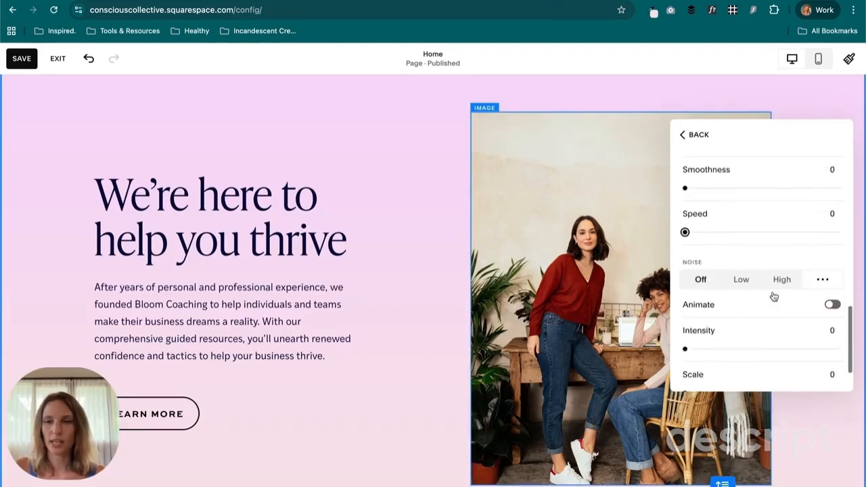
click(702, 237)
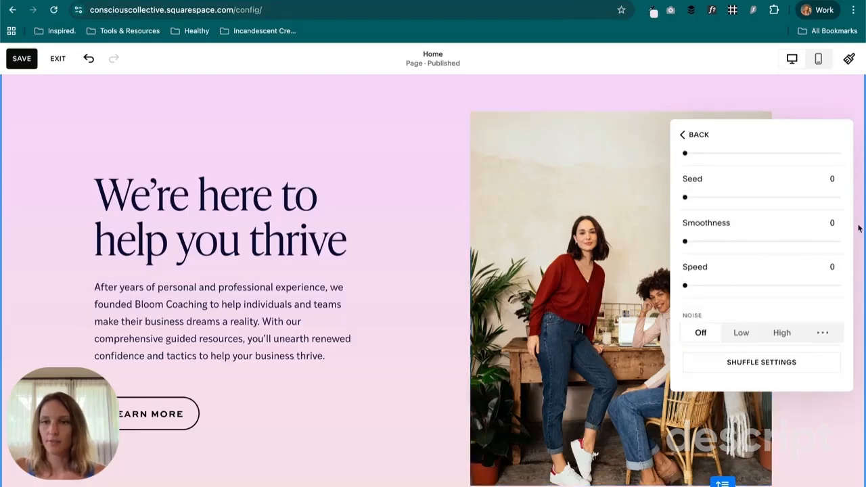
scroll(745, 224, up, 5)
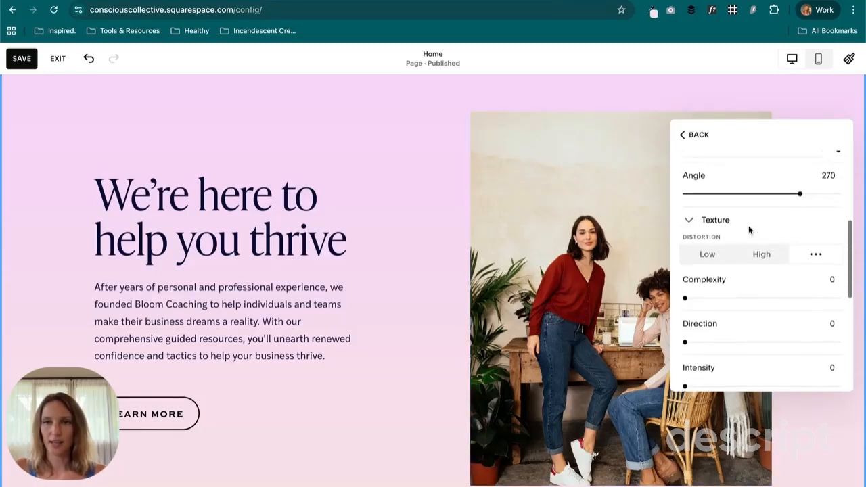
click(479, 157)
Check the shape, size and texture settings of the "Choose your starting point" section's background gradient
scroll(479, 156, down, 5)
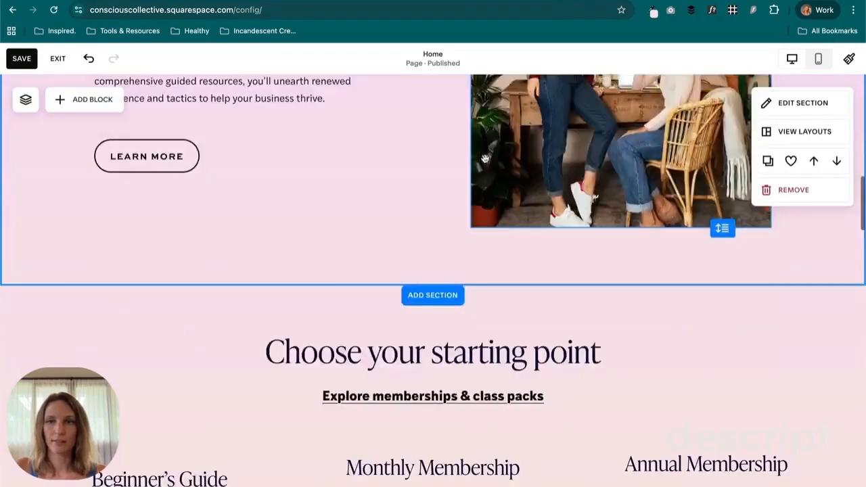
click(764, 227)
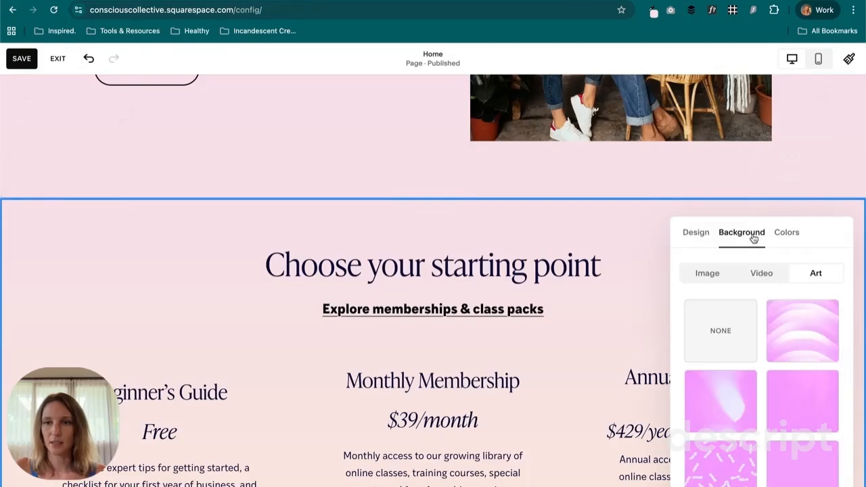
scroll(808, 371, down, 5)
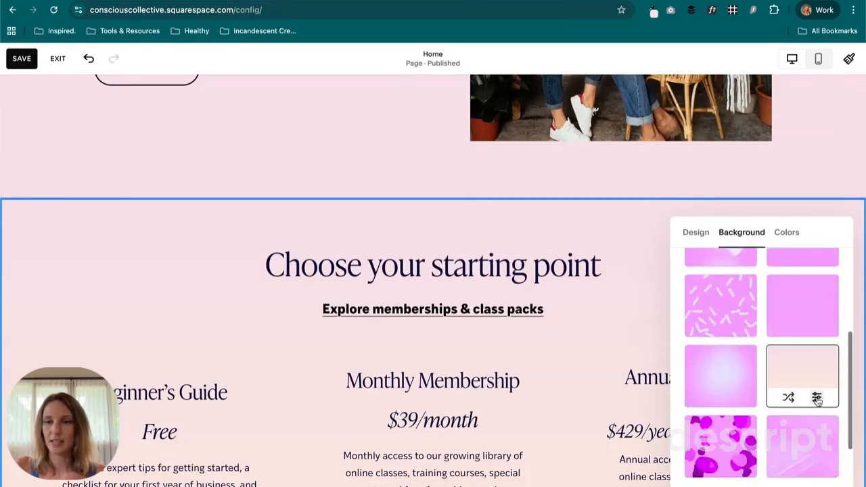
click(815, 396)
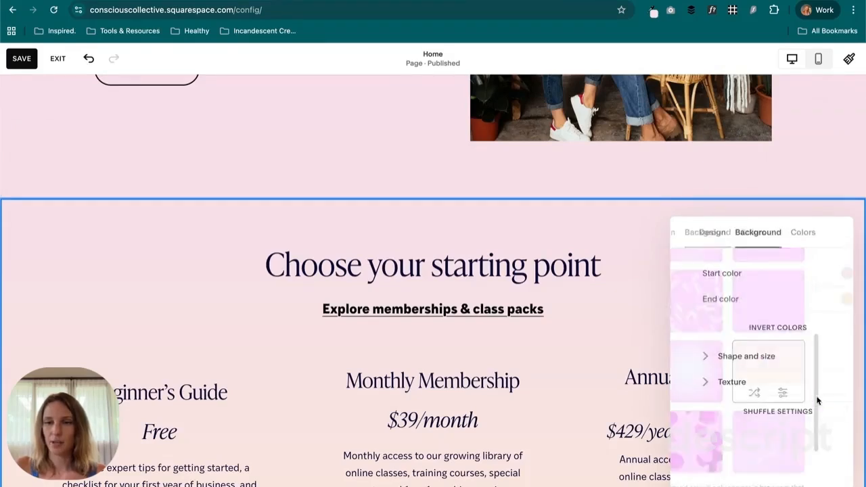
click(690, 359)
scroll(785, 363, down, 2)
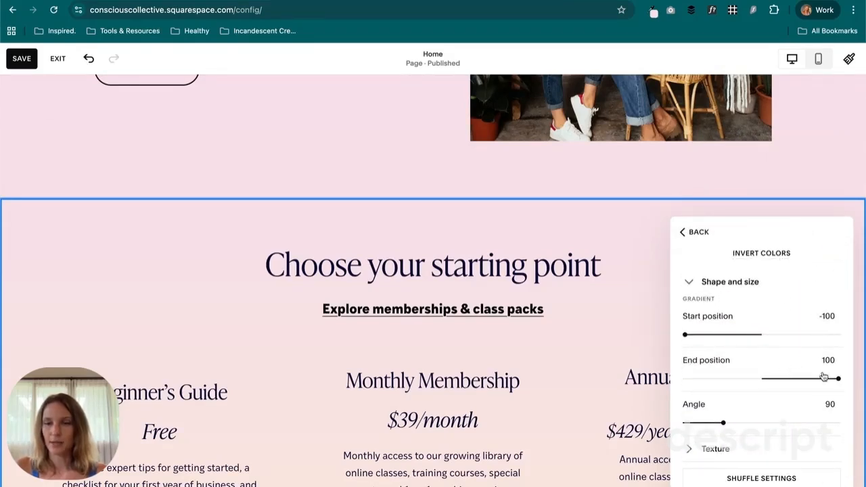
scroll(819, 369, down, 1)
click(706, 431)
scroll(744, 352, down, 5)
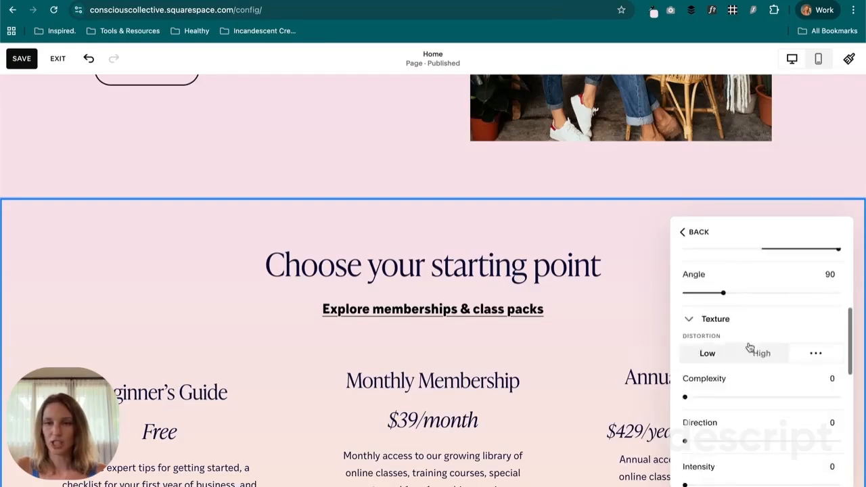
scroll(722, 367, down, 5)
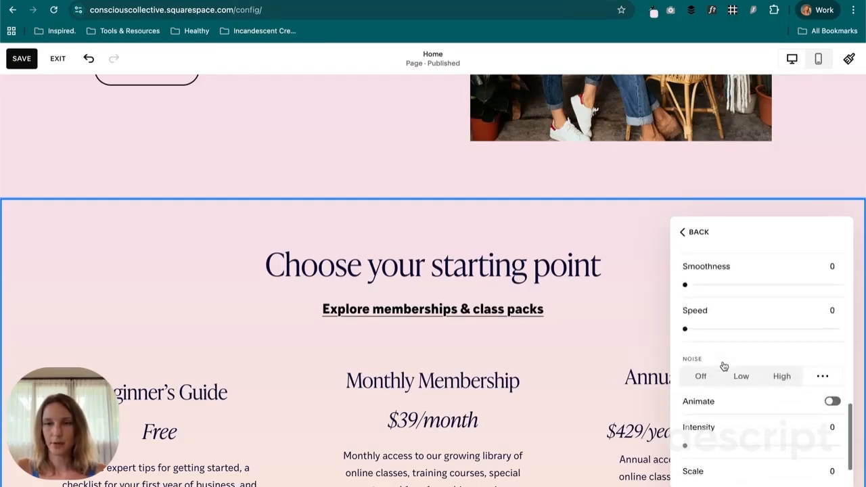
Save the gradient adjustments on the Home page and exit the page editor
click(151, 242)
click(22, 59)
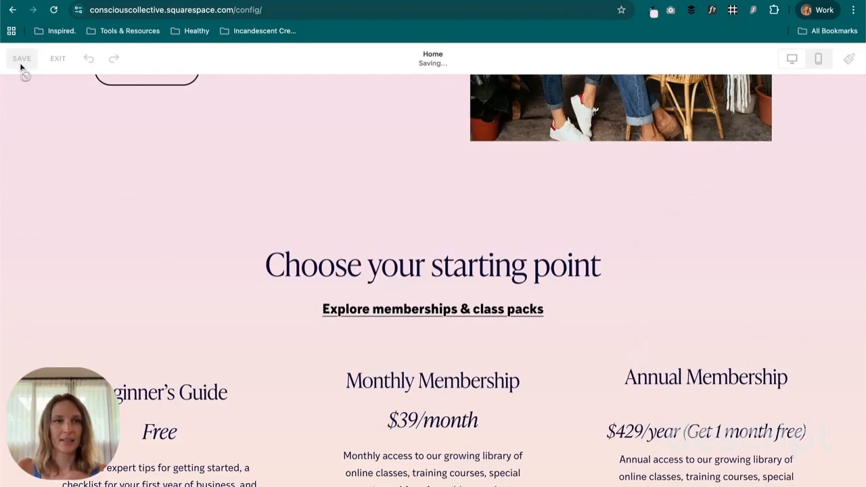
click(59, 60)
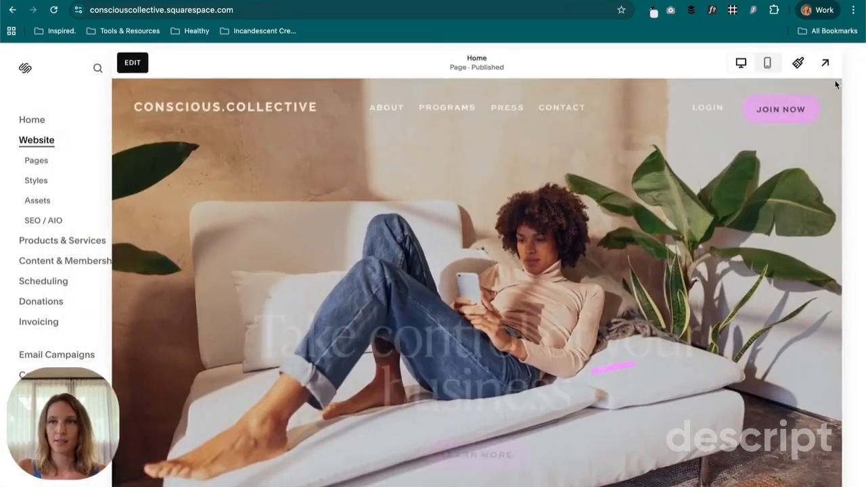
View the saved Home page full screen and check the blend between the two gradient sections
click(842, 64)
scroll(807, 184, down, 8)
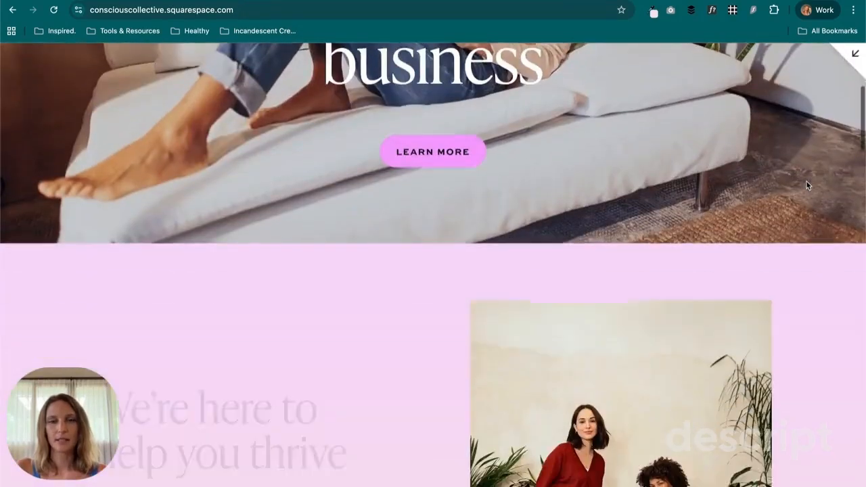
scroll(808, 181, down, 8)
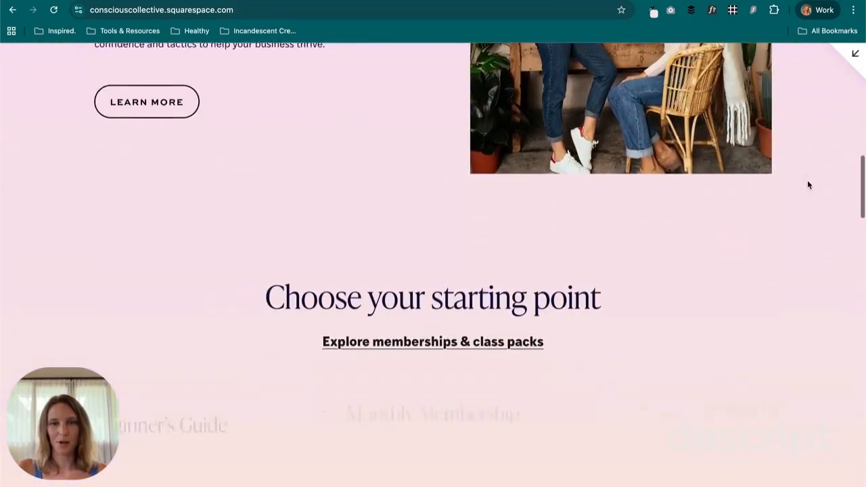
scroll(807, 180, down, 3)
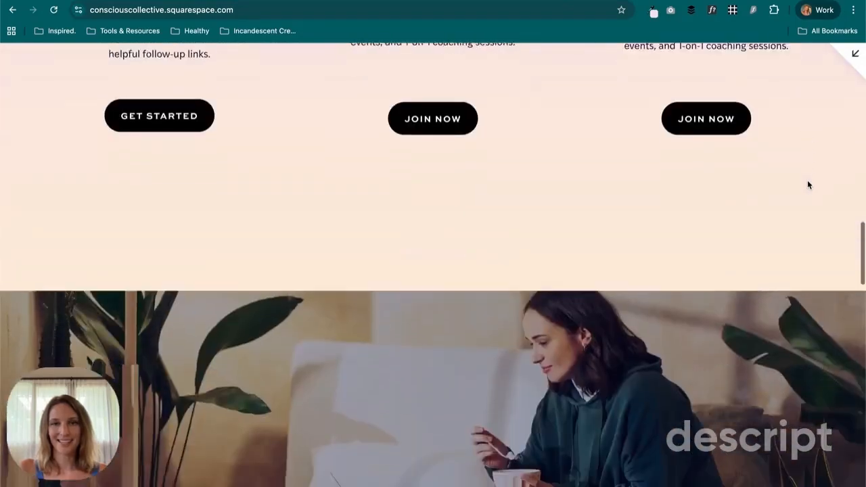
scroll(808, 181, up, 7)
scroll(812, 184, up, 7)
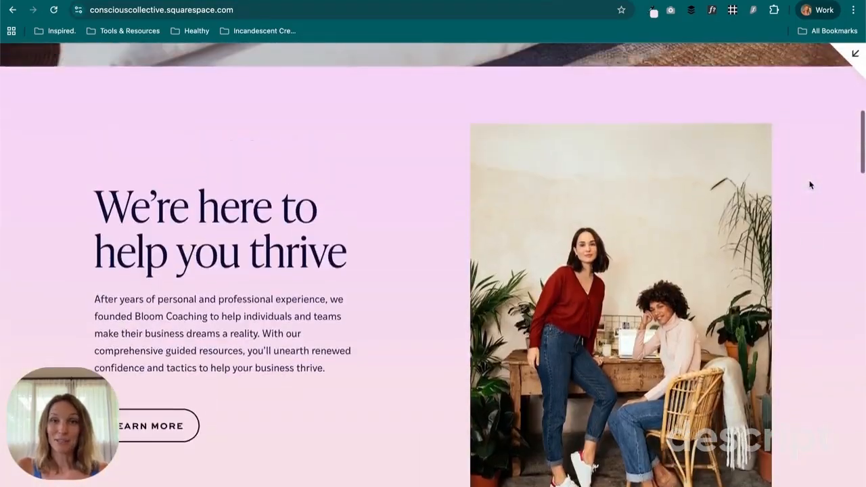
scroll(809, 185, down, 3)
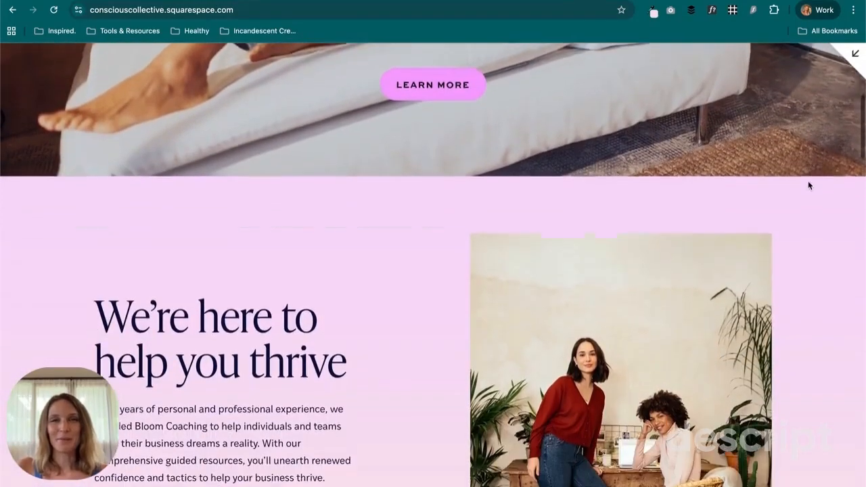